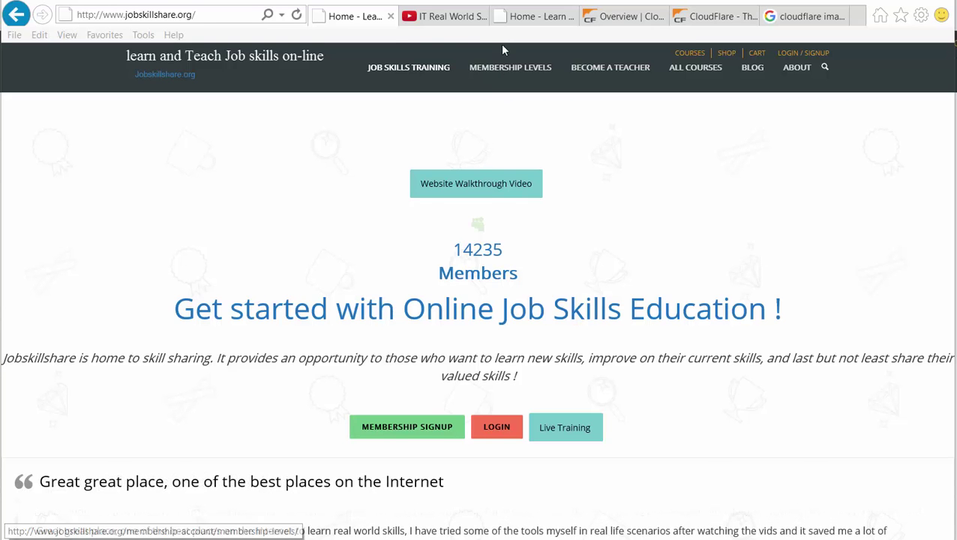
# - Switch to the 'IT Real World Scenarios: Blocking Website Attacks' YouTube video
pyautogui.click(450, 17)
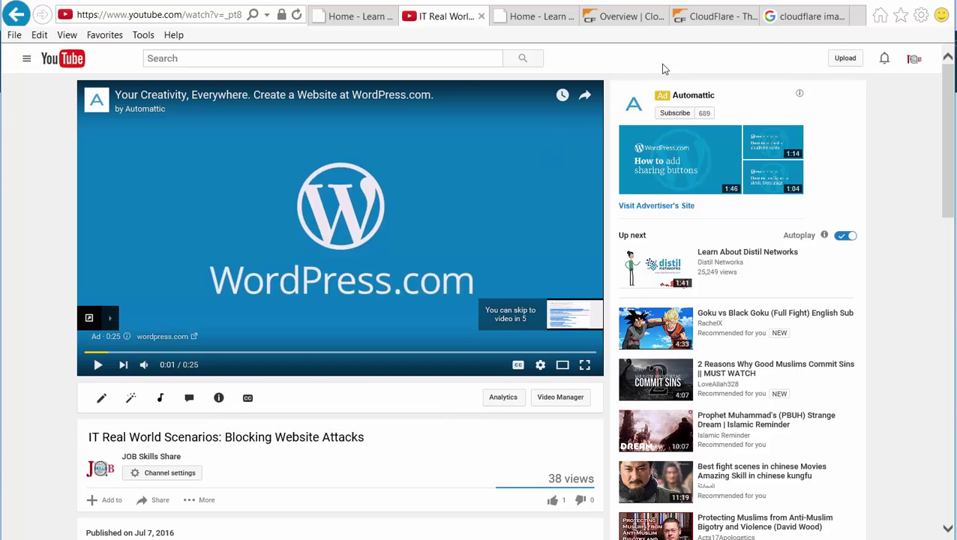
# - Switch to the CloudFlare home page and scroll down to its feature list
pyautogui.click(705, 22)
pyautogui.scroll(-2, 504, 323)
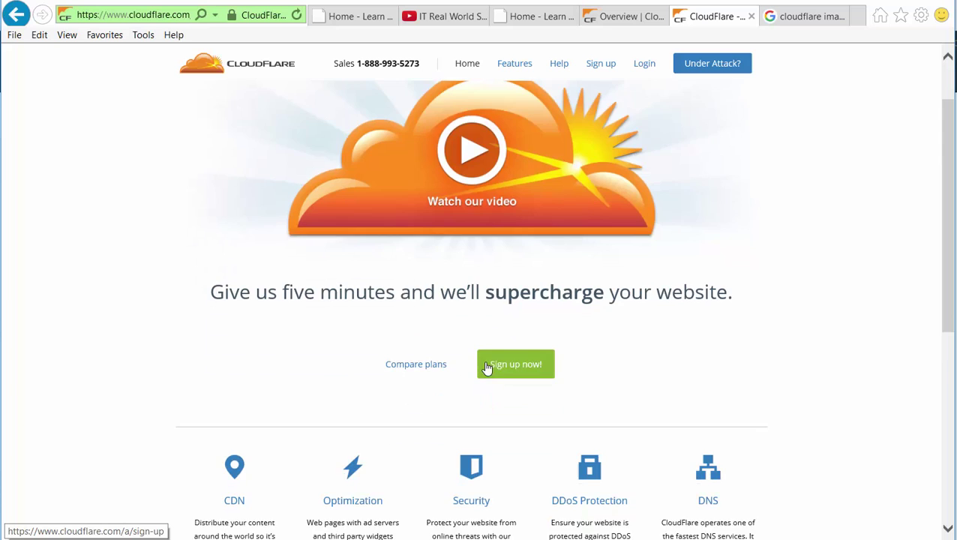
pyautogui.scroll(-1, 486, 367)
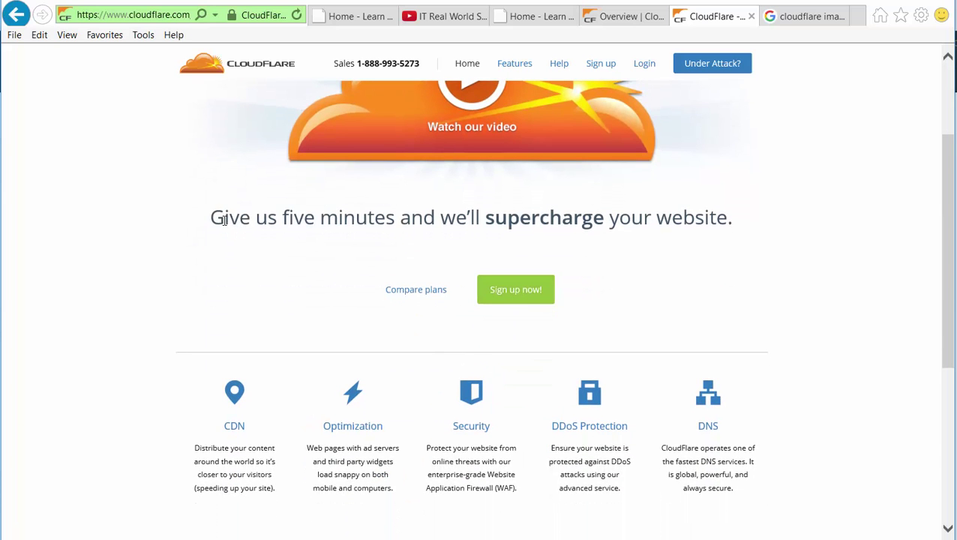
pyautogui.moveTo(211, 218); pyautogui.dragTo(751, 219)
pyautogui.scroll(-1, 438, 315)
pyautogui.scroll(-1, 399, 346)
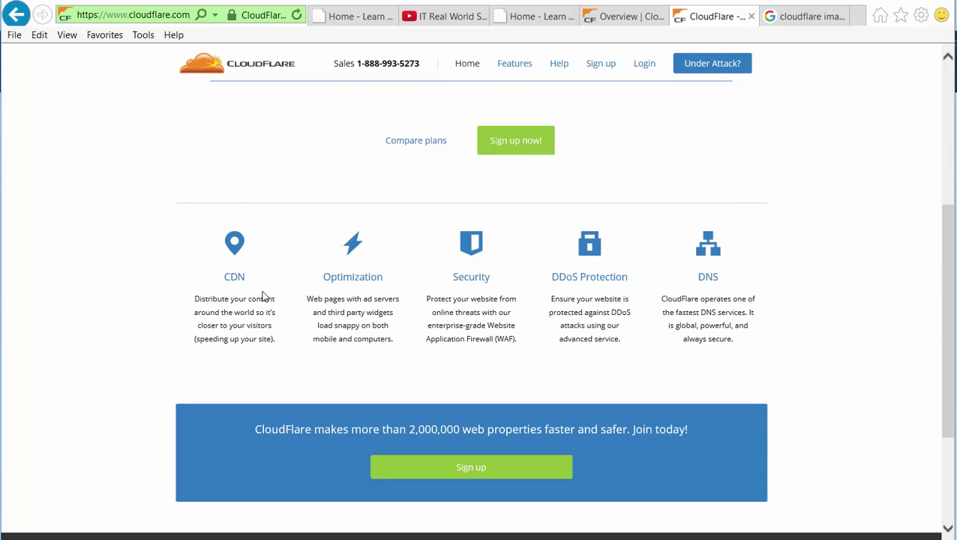
# - Highlight the CDN feature description
pyautogui.moveTo(193, 305); pyautogui.dragTo(275, 346)
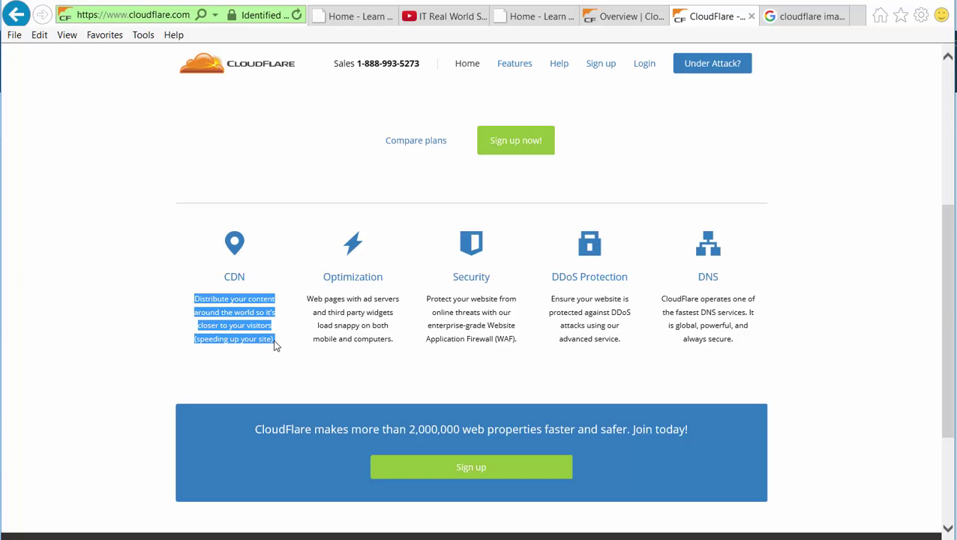
pyautogui.click(263, 349)
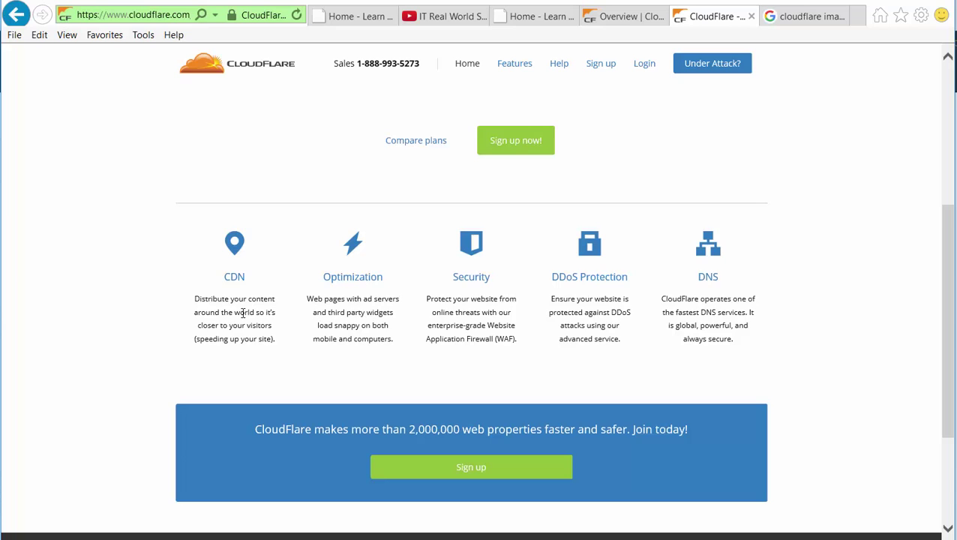
pyautogui.moveTo(238, 298); pyautogui.dragTo(213, 296)
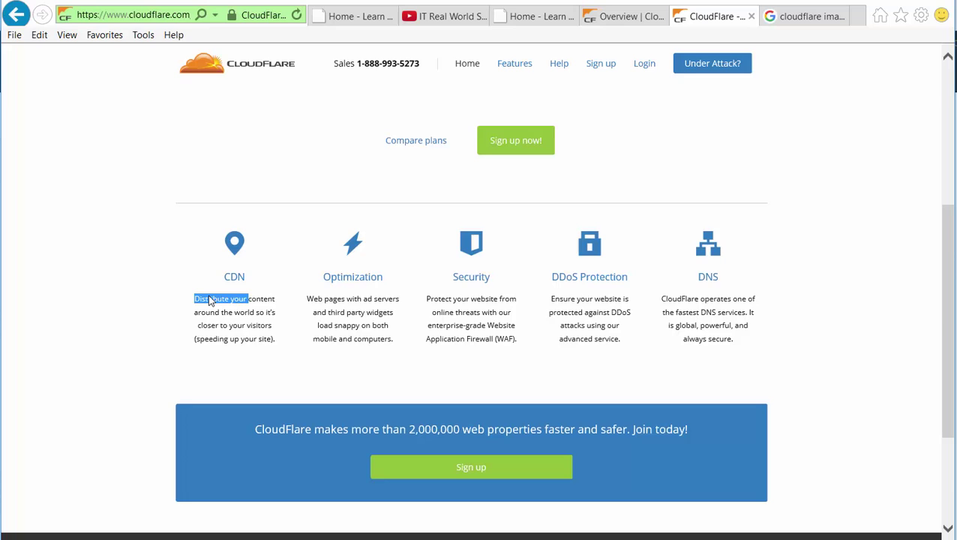
pyautogui.click(244, 335)
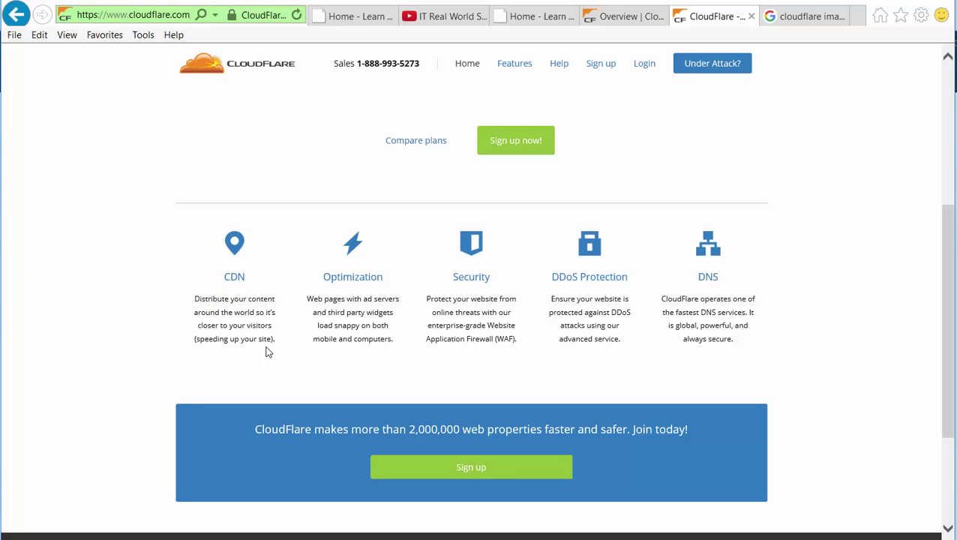
pyautogui.moveTo(274, 338); pyautogui.dragTo(193, 297)
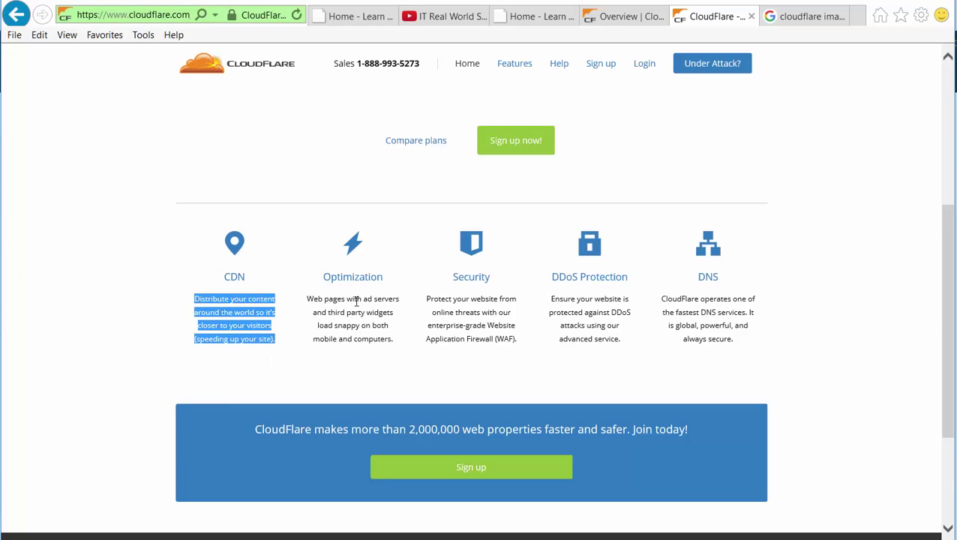
# - Highlight the Optimization description, then the Security description
pyautogui.moveTo(323, 300); pyautogui.dragTo(410, 345)
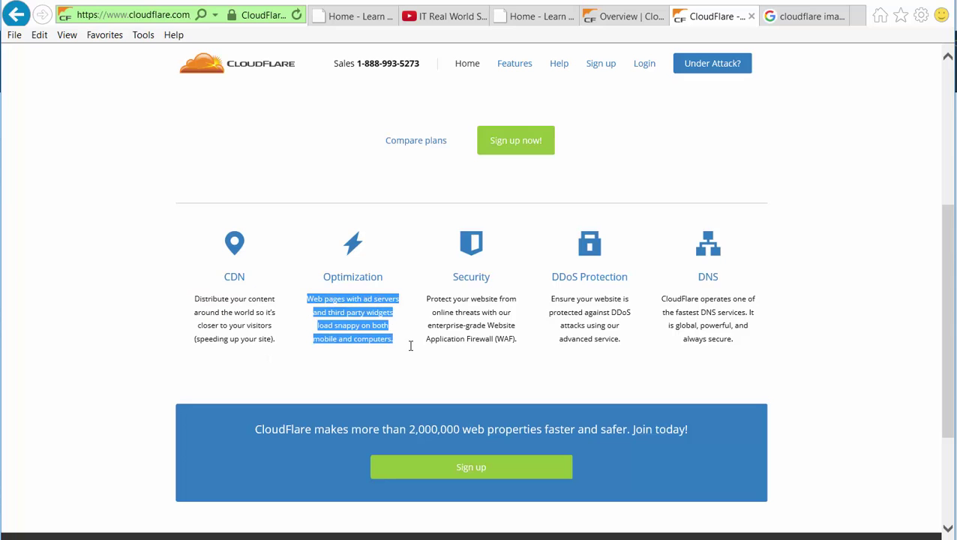
pyautogui.click(446, 296)
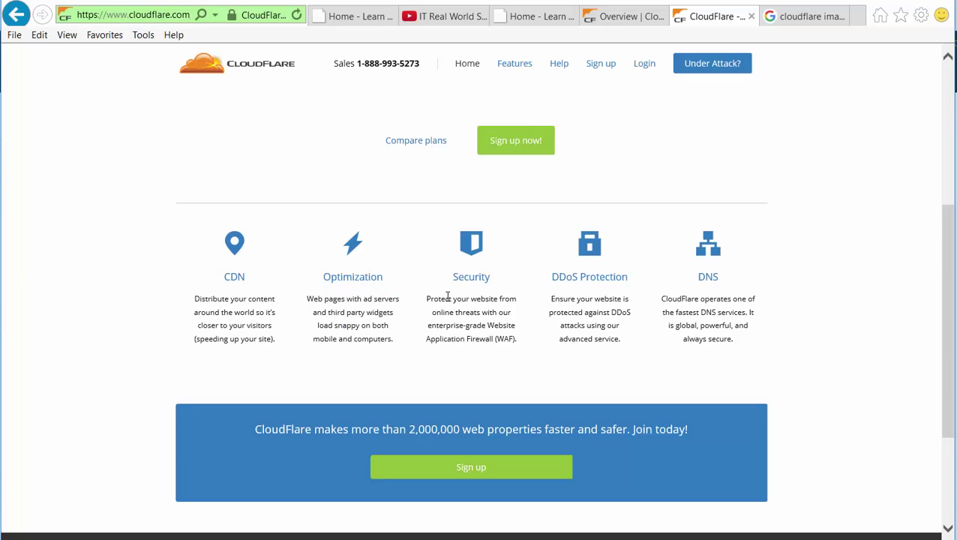
pyautogui.moveTo(435, 302); pyautogui.dragTo(521, 342)
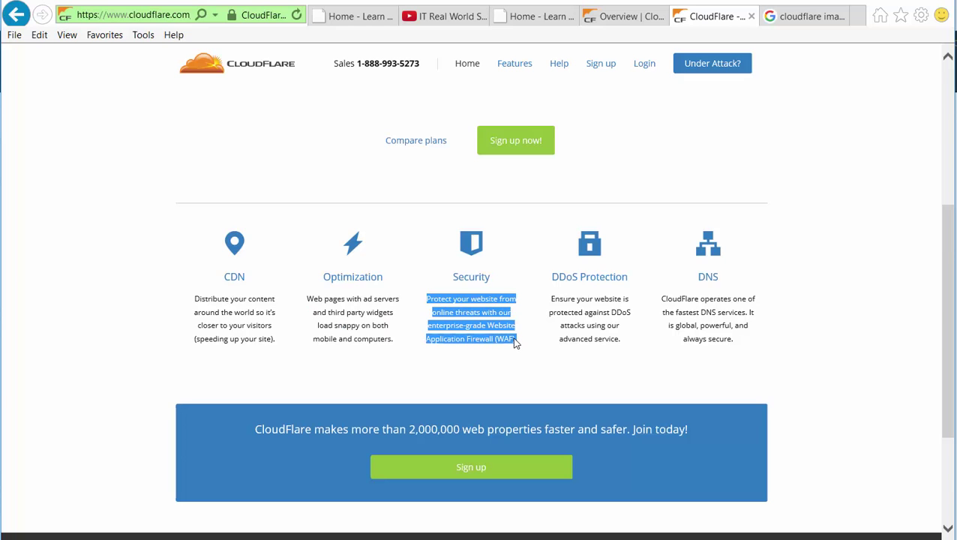
pyautogui.click(574, 324)
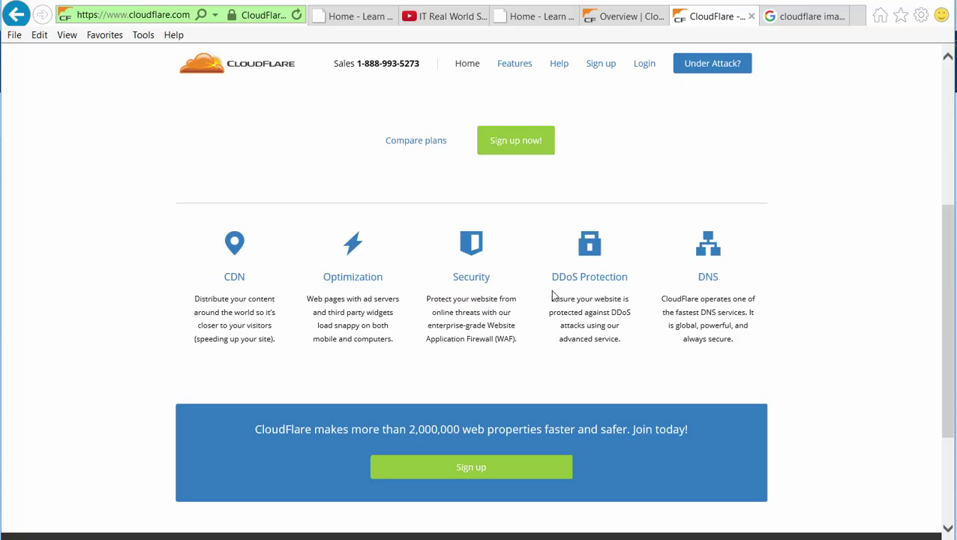
pyautogui.moveTo(552, 295); pyautogui.dragTo(634, 335)
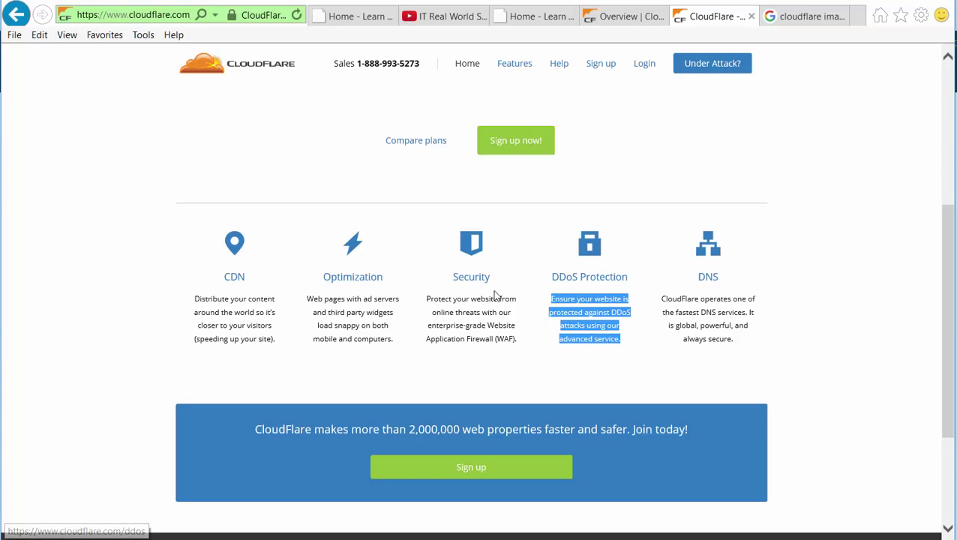
pyautogui.click(494, 296)
pyautogui.moveTo(426, 298); pyautogui.dragTo(523, 347)
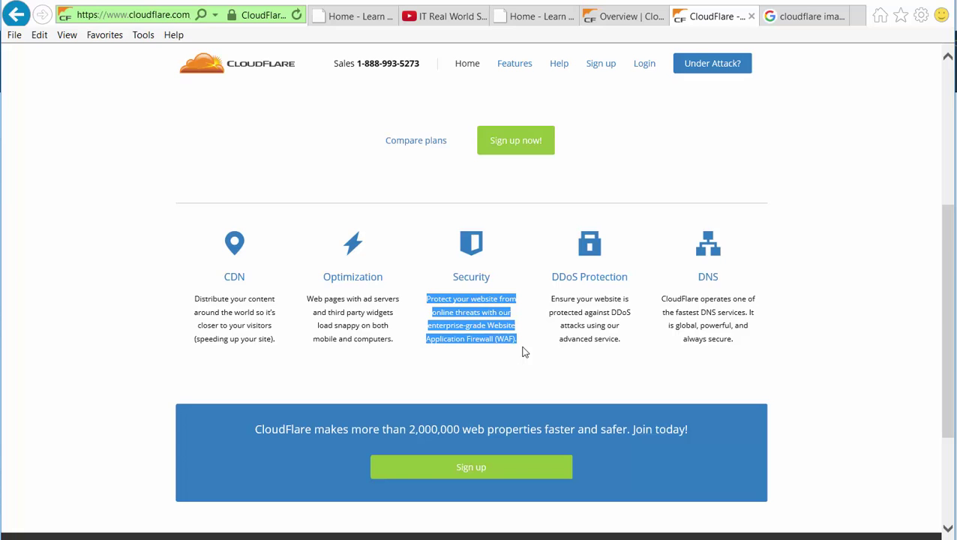
pyautogui.click(658, 310)
pyautogui.moveTo(658, 310); pyautogui.dragTo(712, 344)
pyautogui.scroll(1, 456, 285)
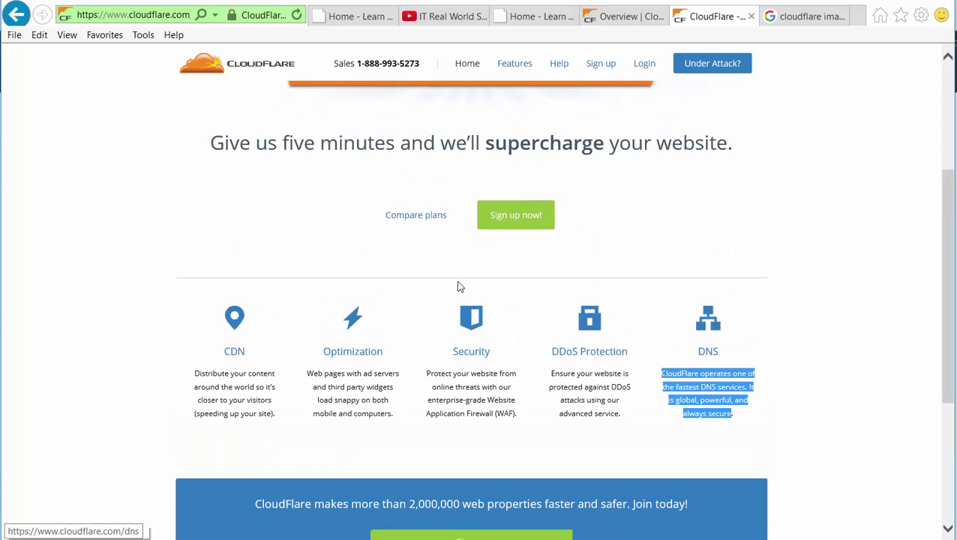
# - Open the Free, Pro, Business and Enterprise plan comparison and highlight SSL under Free
pyautogui.click(417, 223)
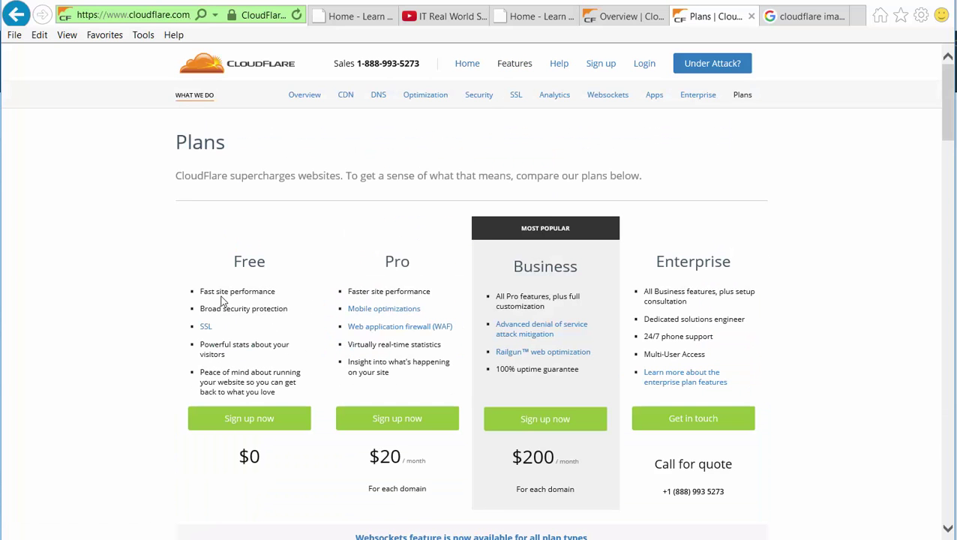
pyautogui.moveTo(216, 329); pyautogui.dragTo(195, 330)
pyautogui.click(206, 333)
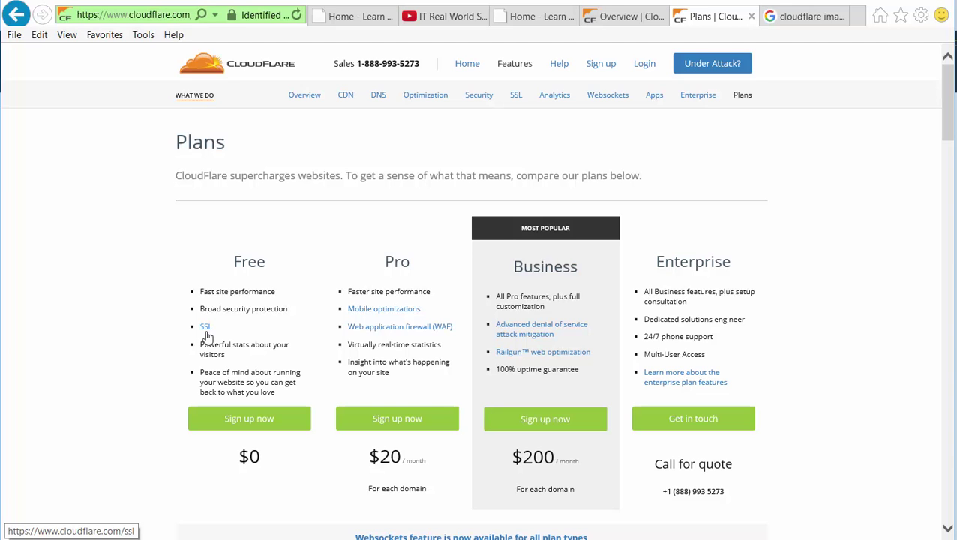
pyautogui.moveTo(208, 335); pyautogui.dragTo(207, 300)
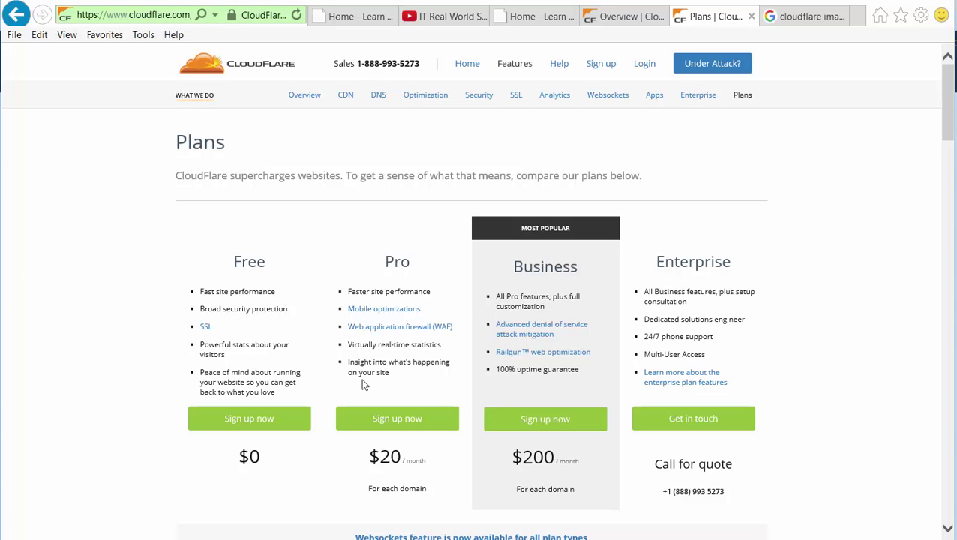
# - Switch to the Google 'cloudflare image' search results with the Virtual DNS diagram
pyautogui.click(786, 28)
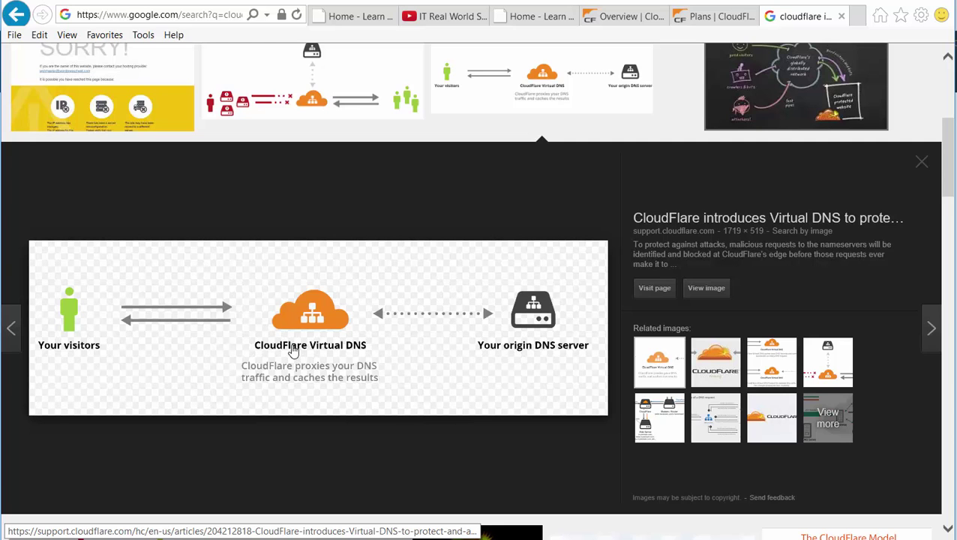
# - Switch back to the jobskillshare.org Overview showing I'm Under Attack! status
pyautogui.click(621, 17)
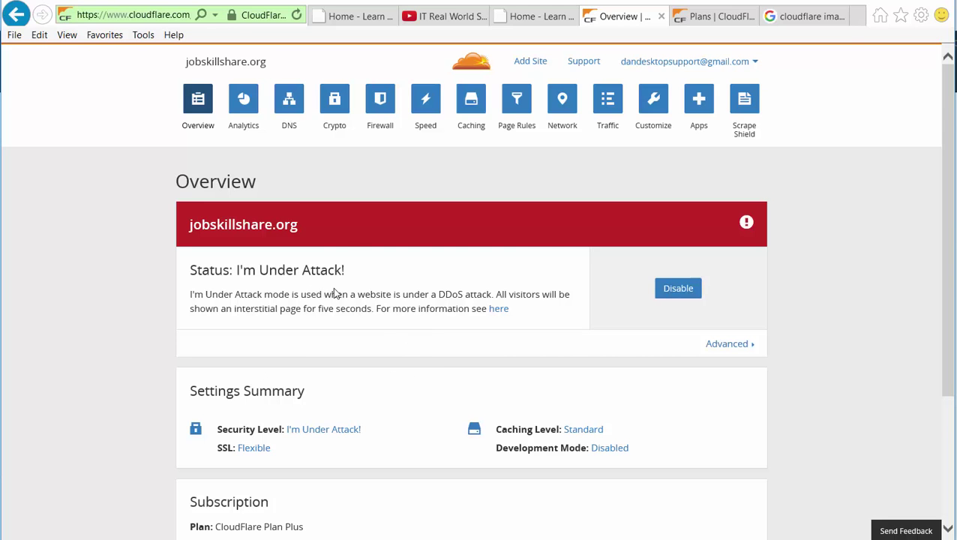
pyautogui.click(240, 119)
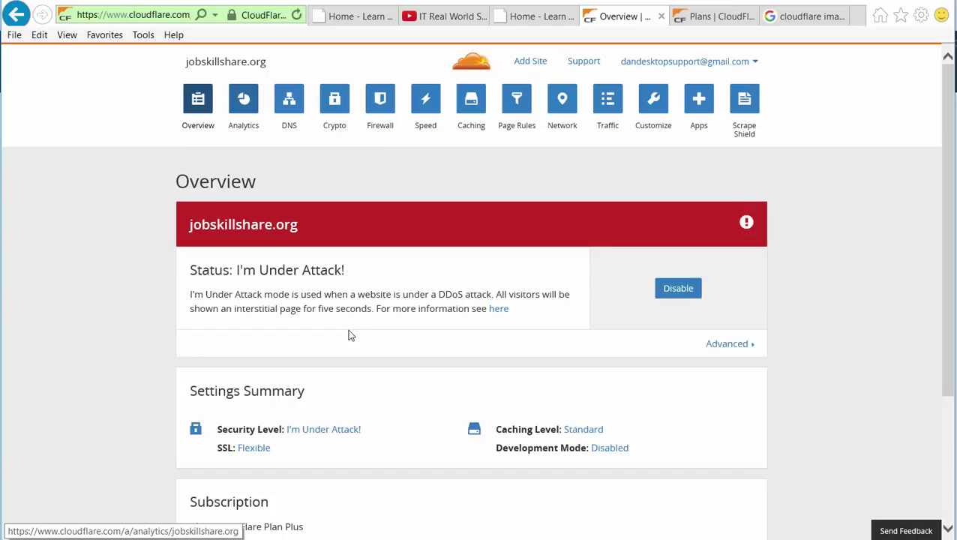
pyautogui.scroll(-2, 348, 336)
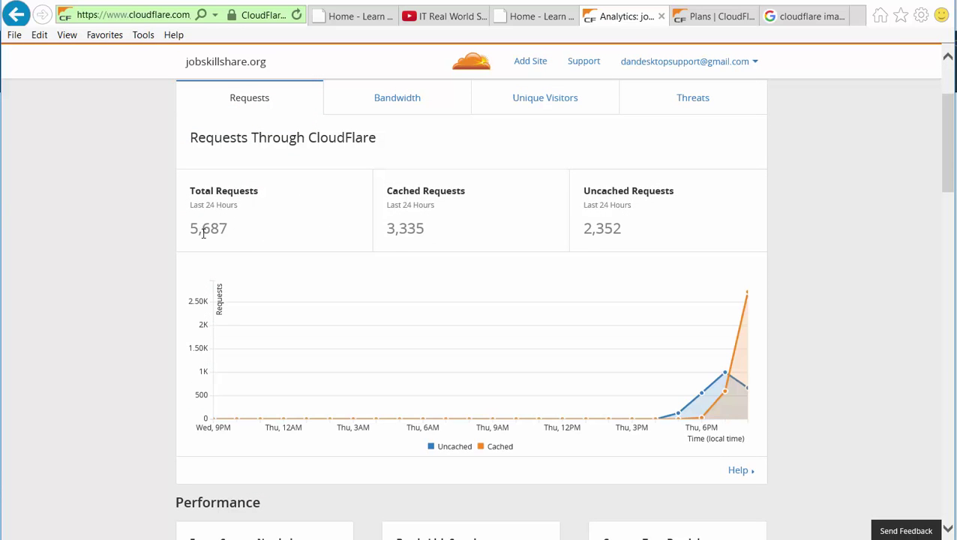
pyautogui.moveTo(230, 229); pyautogui.dragTo(187, 229)
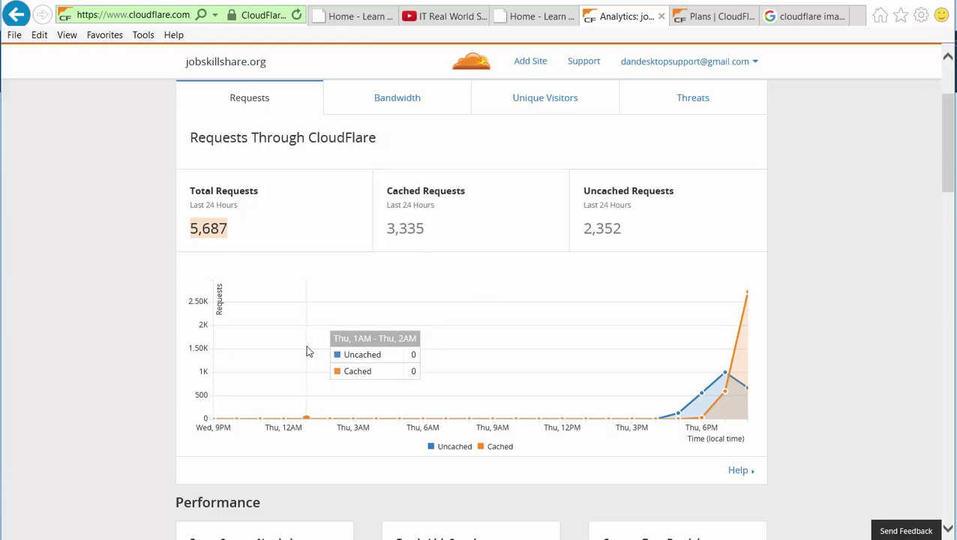
pyautogui.scroll(-3, 305, 346)
pyautogui.scroll(2, 211, 206)
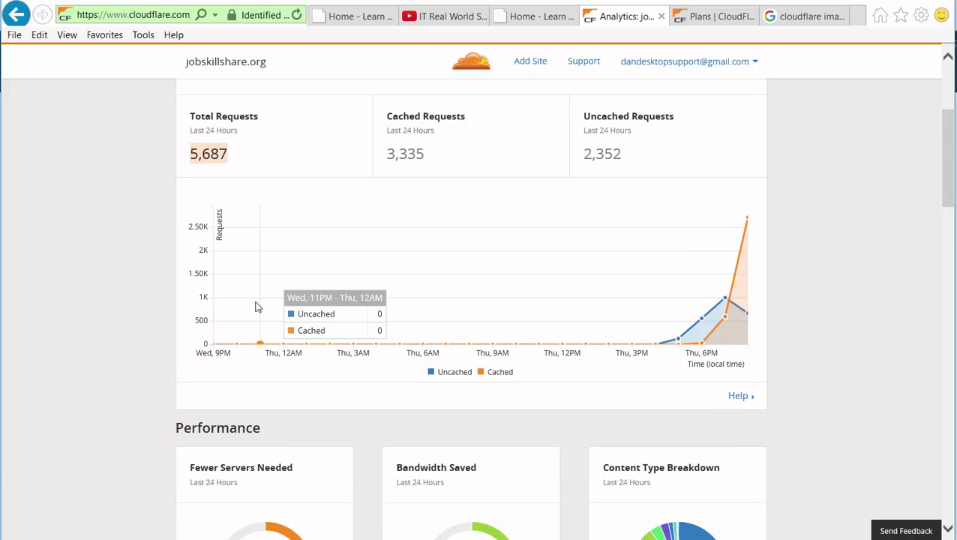
pyautogui.scroll(-3, 255, 307)
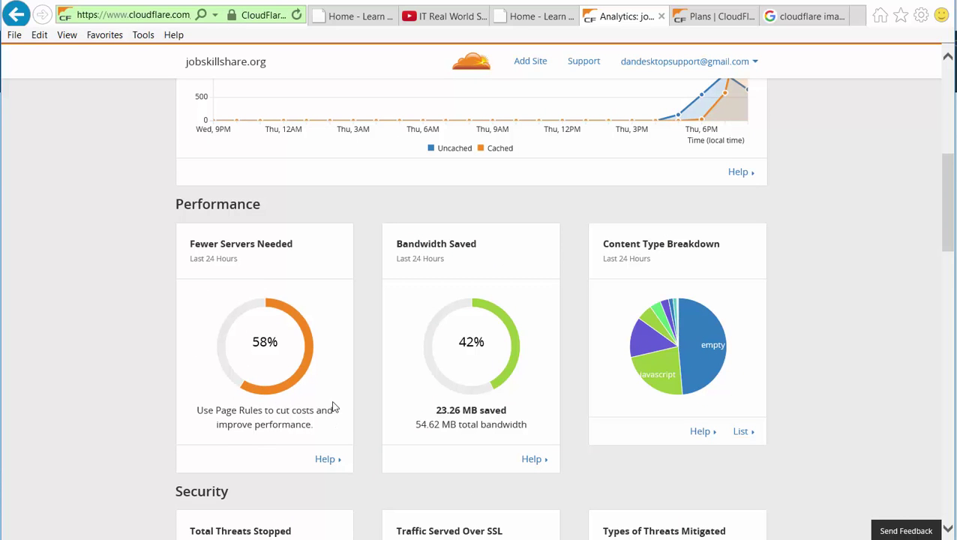
pyautogui.scroll(-2, 357, 413)
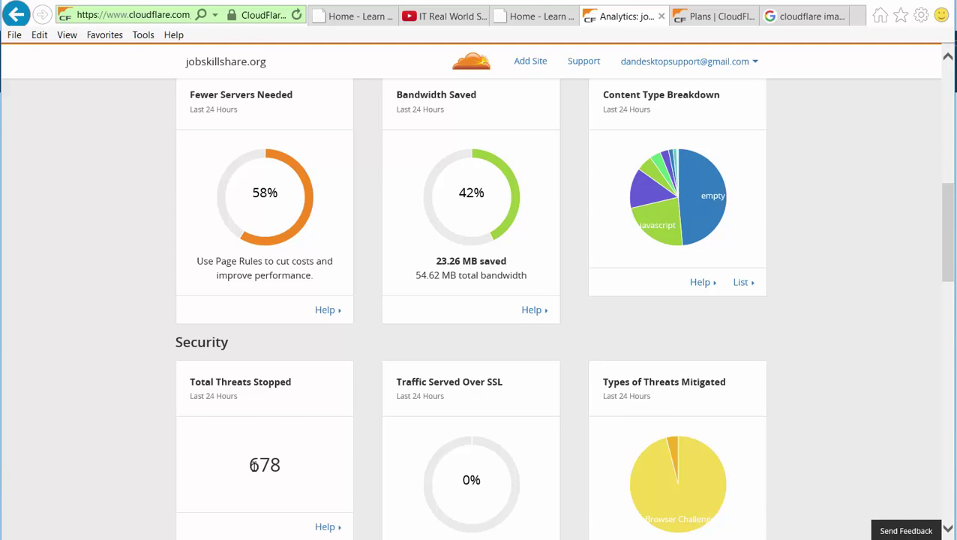
pyautogui.moveTo(252, 465); pyautogui.dragTo(288, 465)
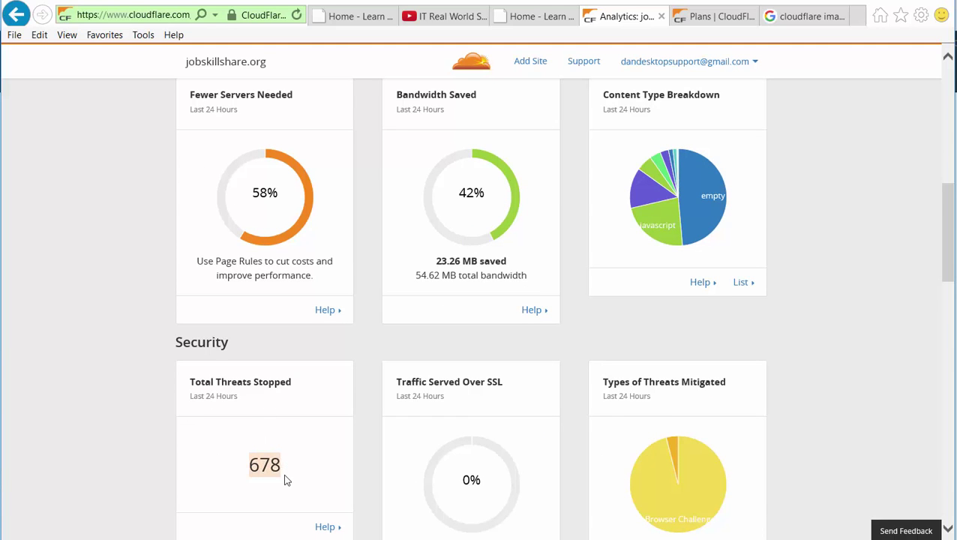
pyautogui.scroll(-1, 285, 479)
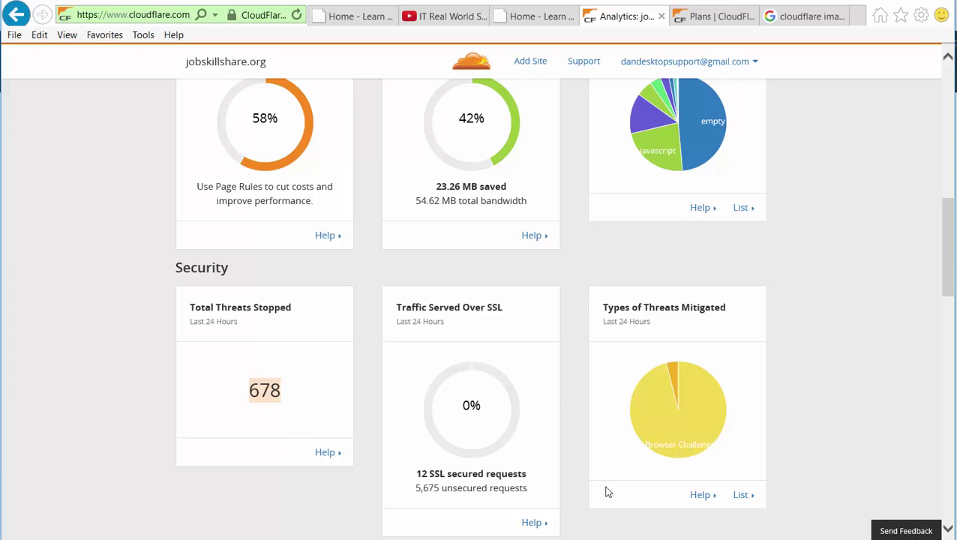
pyautogui.moveTo(659, 449)
pyautogui.scroll(-3, 405, 490)
pyautogui.scroll(1, 403, 488)
pyautogui.scroll(-4, 402, 488)
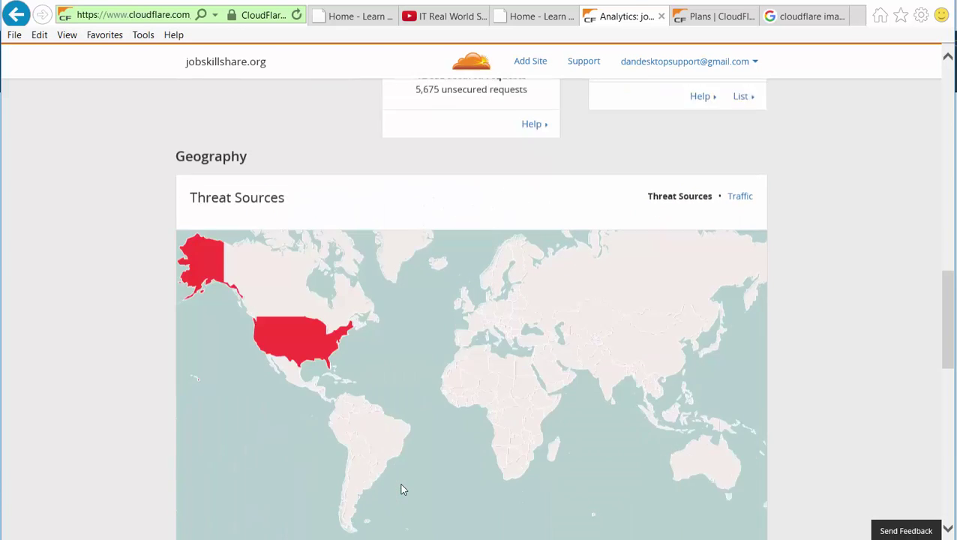
pyautogui.moveTo(293, 297)
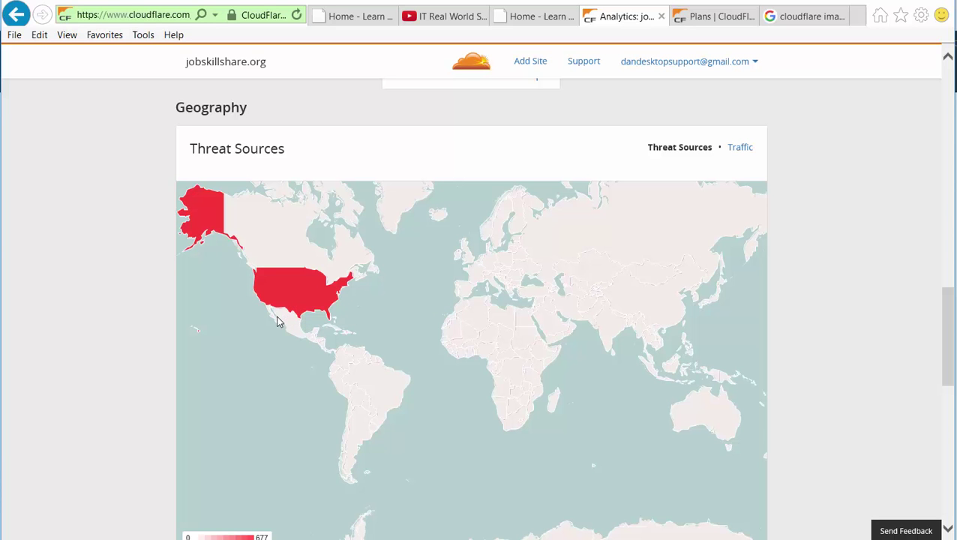
pyautogui.scroll(-2, 285, 377)
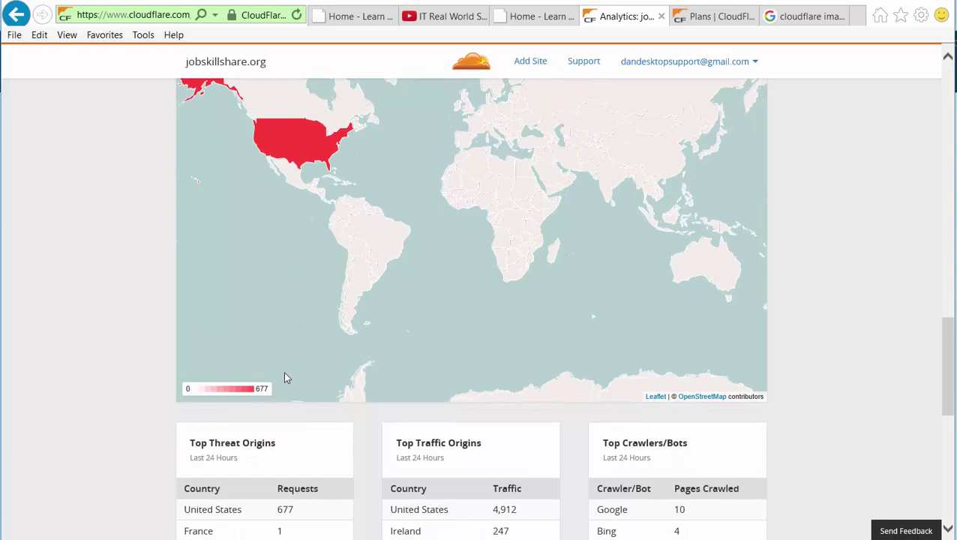
pyautogui.scroll(-2, 284, 377)
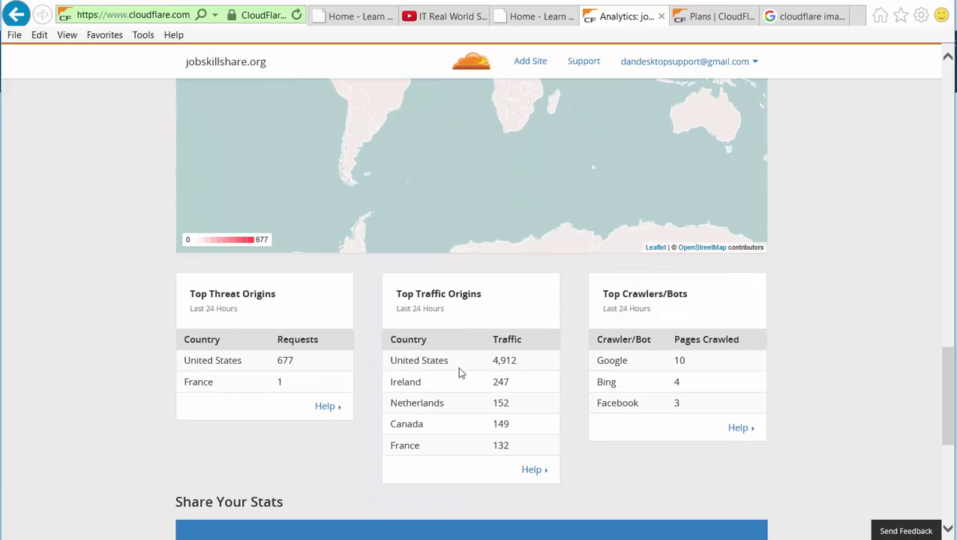
pyautogui.moveTo(392, 359); pyautogui.dragTo(505, 448)
pyautogui.click(482, 408)
pyautogui.scroll(1, 484, 411)
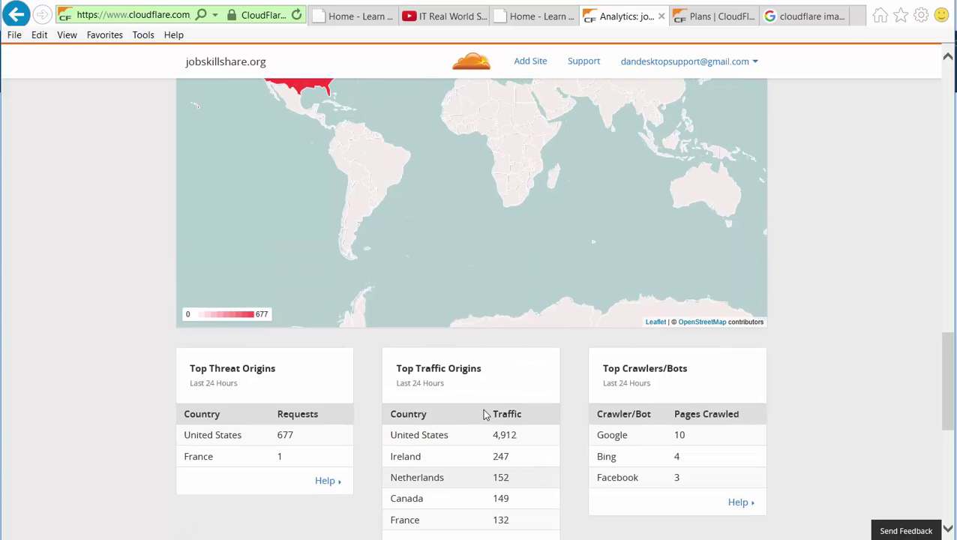
pyautogui.scroll(-3, 633, 457)
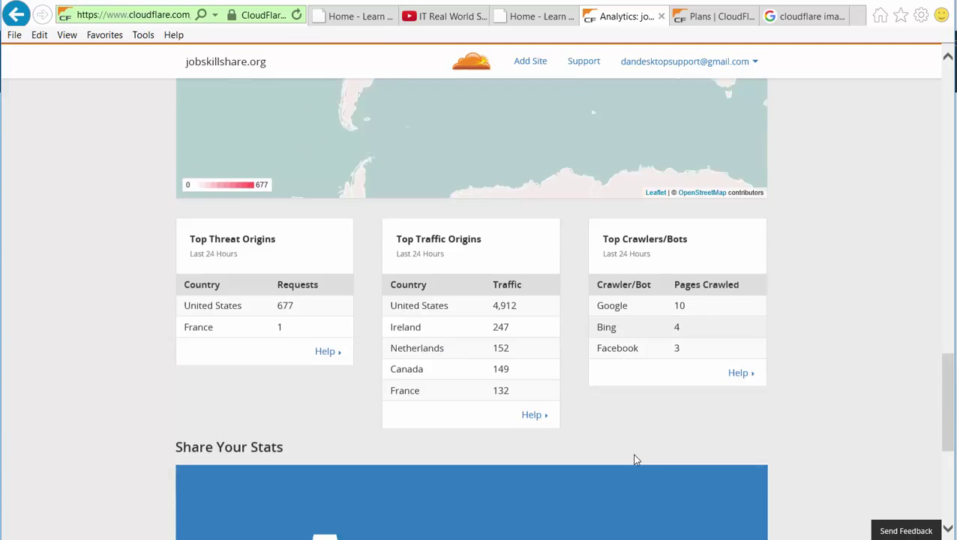
pyautogui.scroll(5, 631, 452)
pyautogui.scroll(-7, 628, 453)
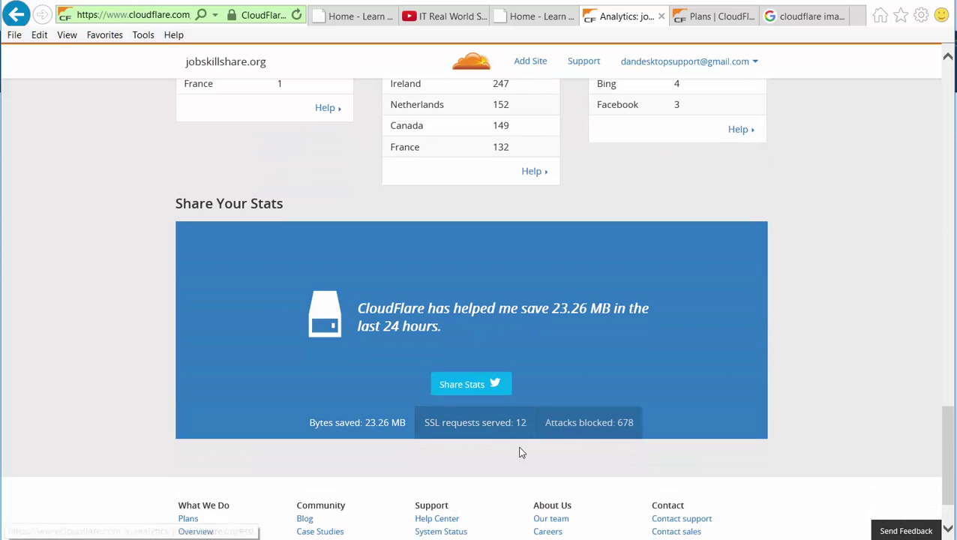
pyautogui.scroll(10, 558, 425)
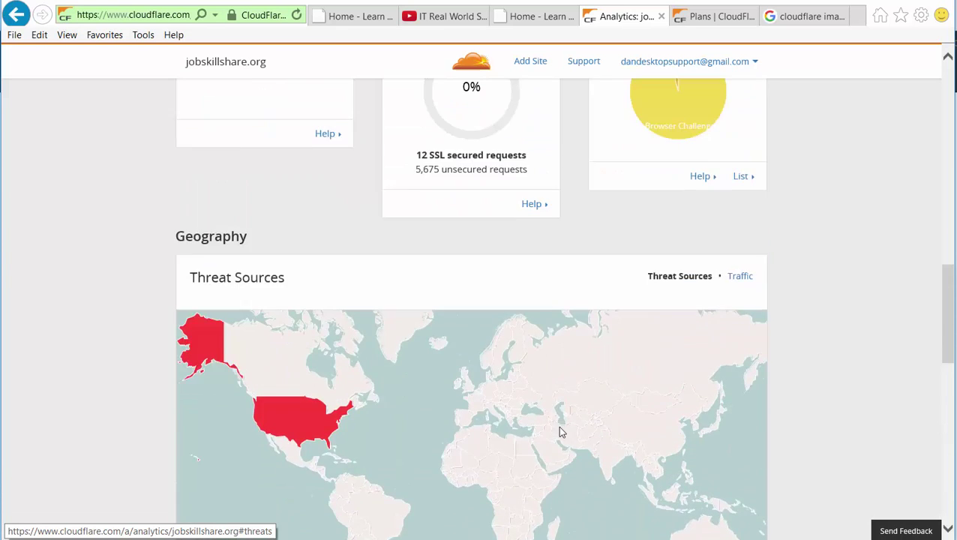
pyautogui.scroll(6, 561, 434)
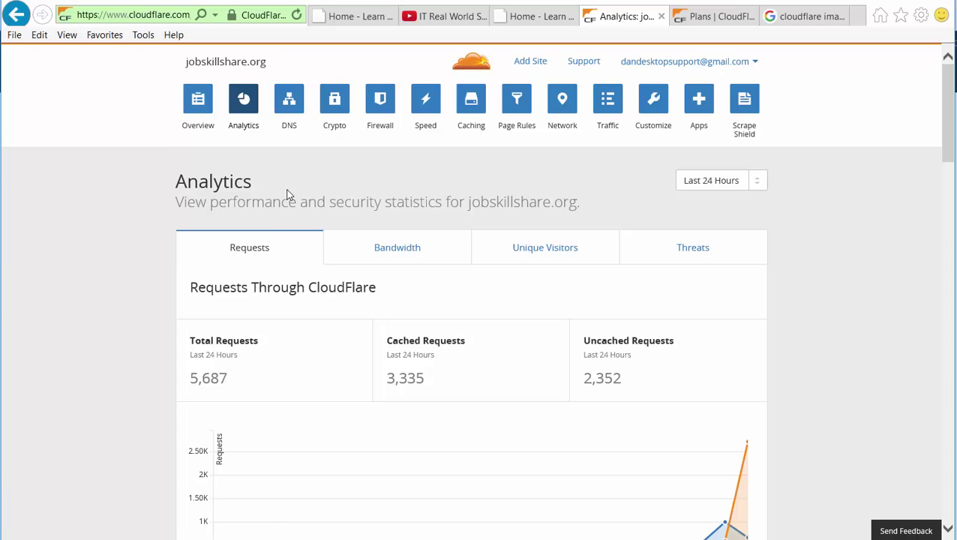
# - Show Bandwidth analytics: 55 MB total, 23 MB cached, 31 MB uncached
pyautogui.click(411, 255)
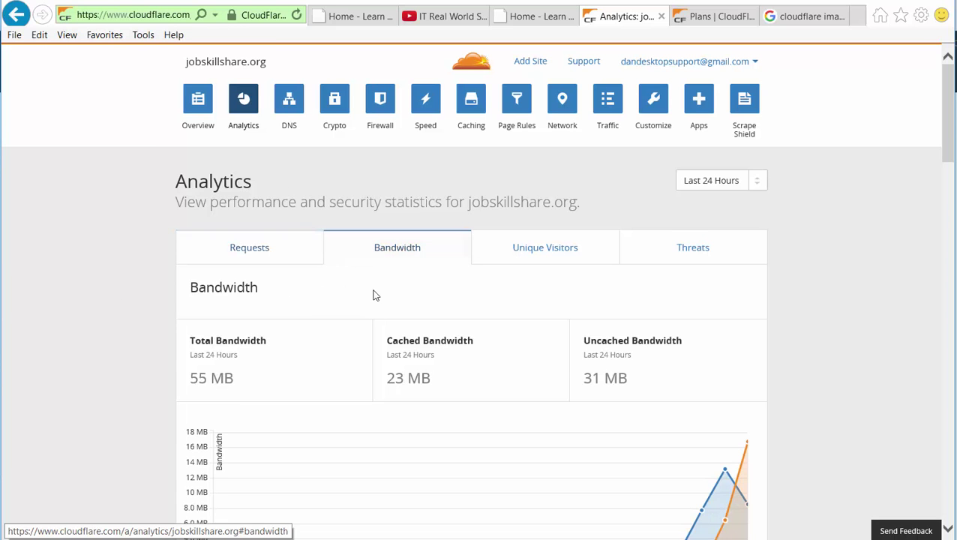
pyautogui.scroll(-1, 359, 350)
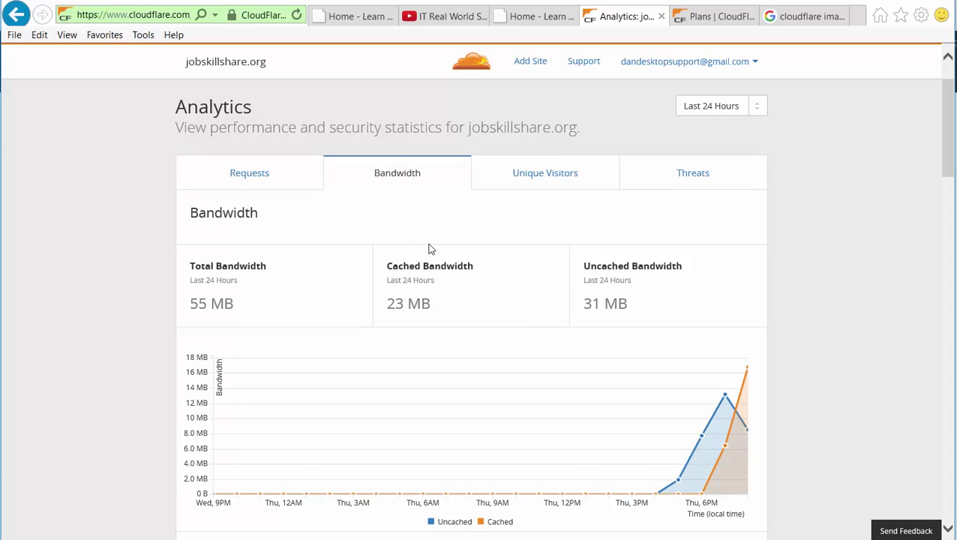
pyautogui.scroll(-3, 410, 238)
pyautogui.scroll(4, 410, 238)
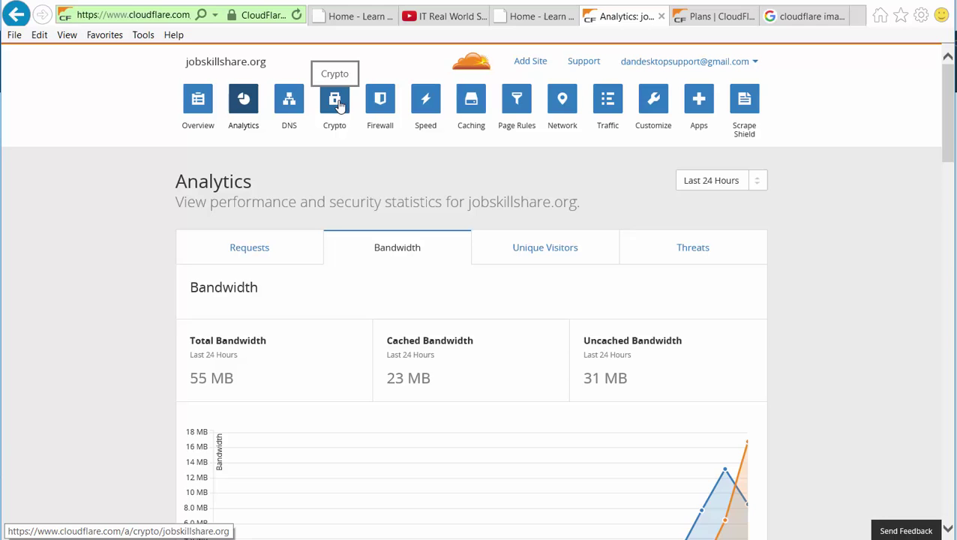
# - Open Firewall, leave Security Level at I'm Under Attack!, and review Access Rules and DDoS Protection
pyautogui.click(376, 111)
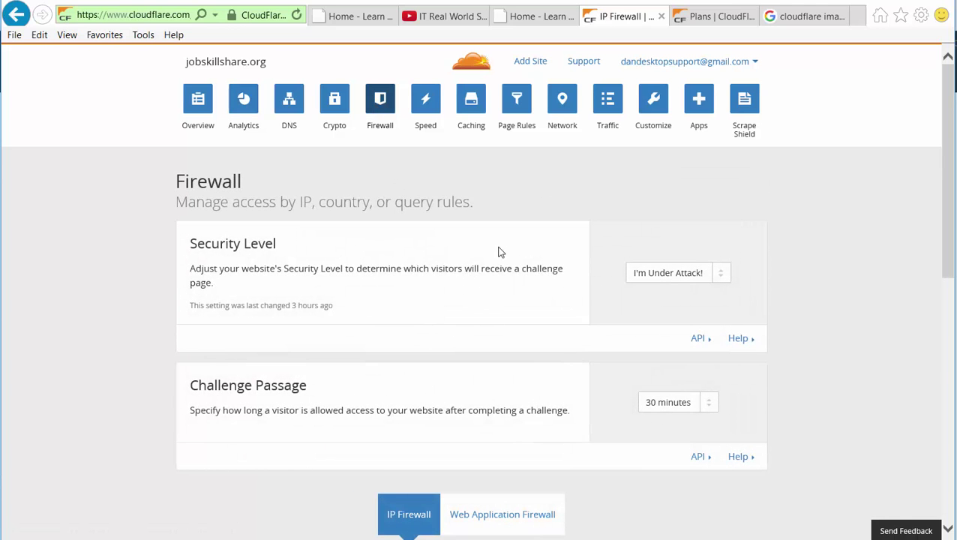
pyautogui.click(684, 281)
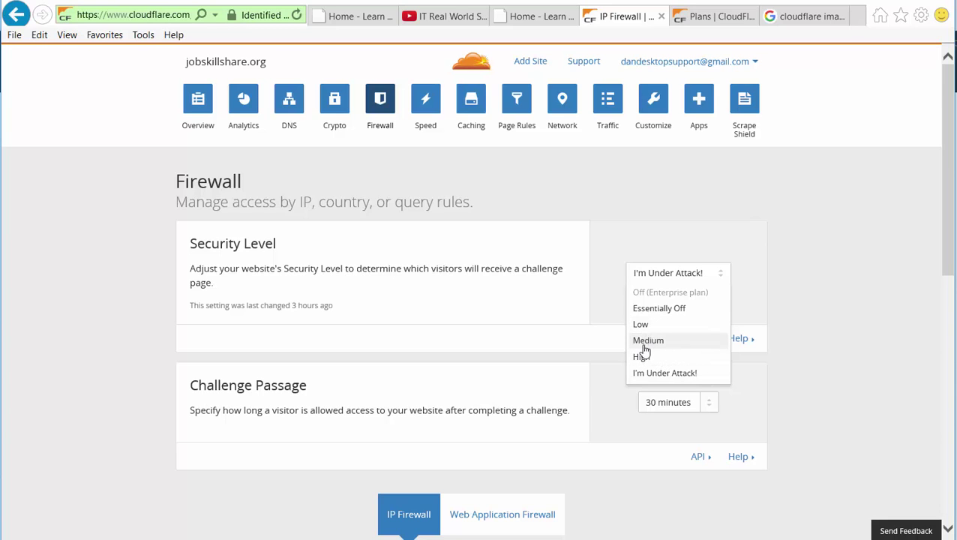
pyautogui.click(598, 321)
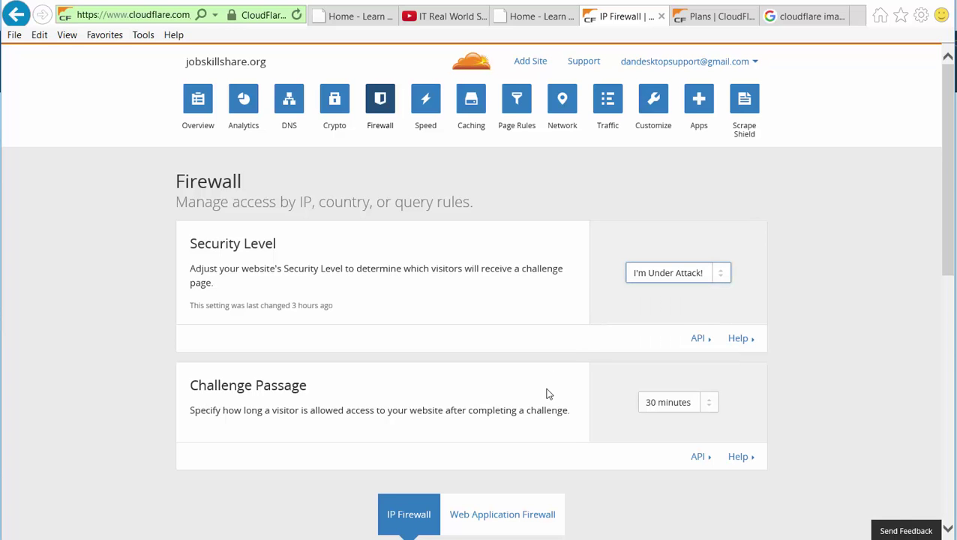
pyautogui.scroll(-1, 557, 450)
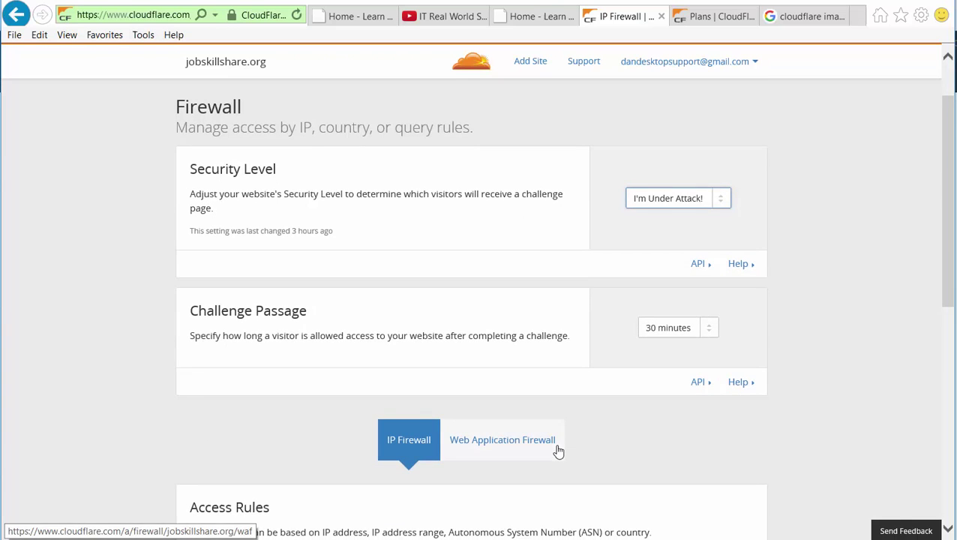
pyautogui.scroll(-2, 472, 426)
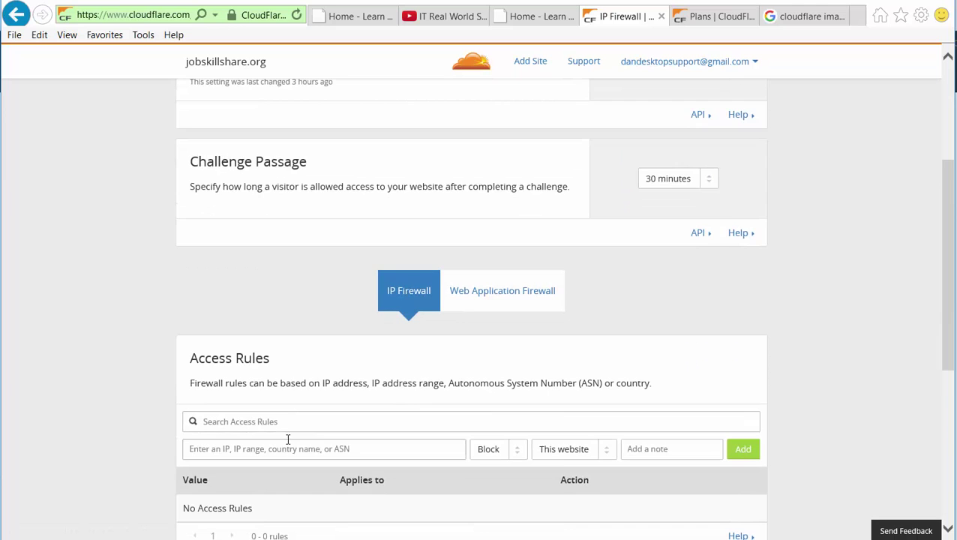
pyautogui.scroll(-1, 287, 418)
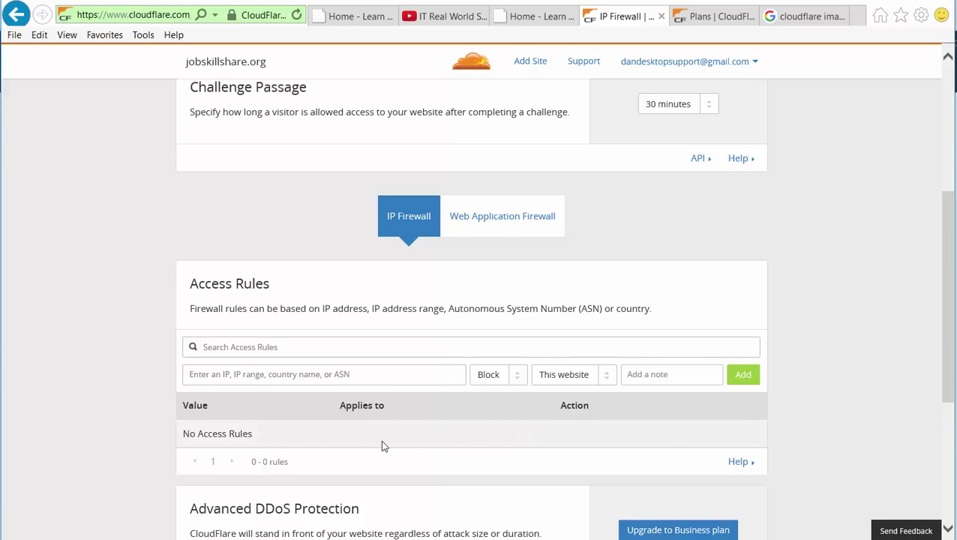
pyautogui.scroll(-2, 382, 446)
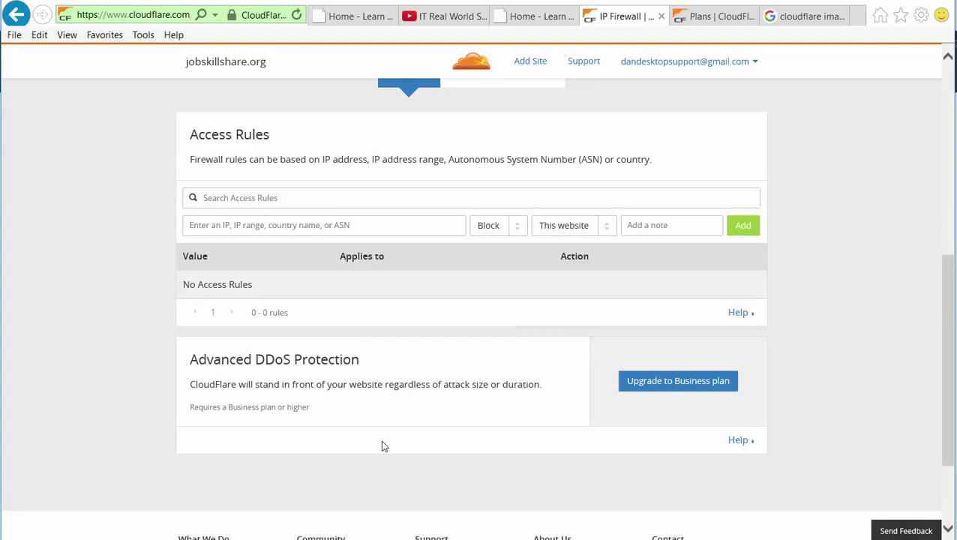
pyautogui.scroll(4, 382, 446)
pyautogui.scroll(-2, 375, 444)
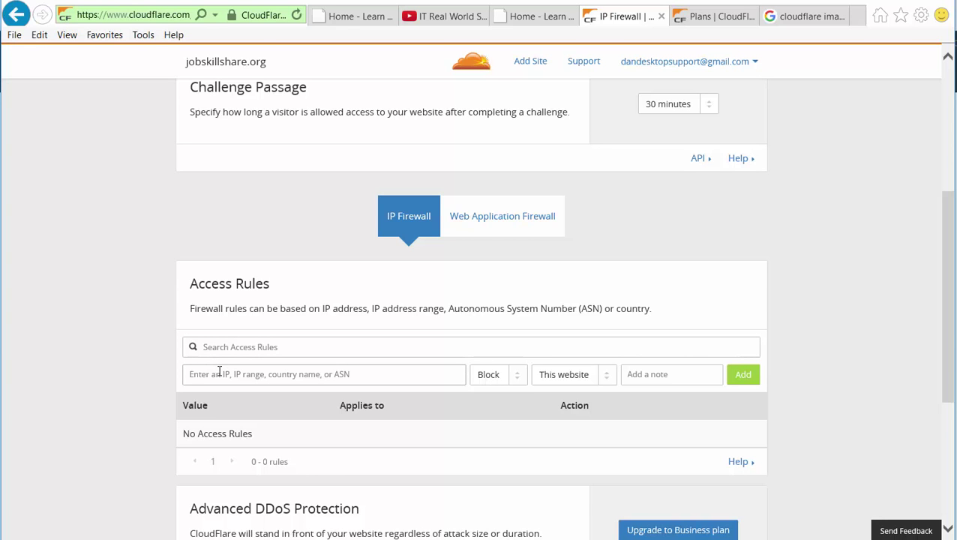
pyautogui.scroll(4, 219, 373)
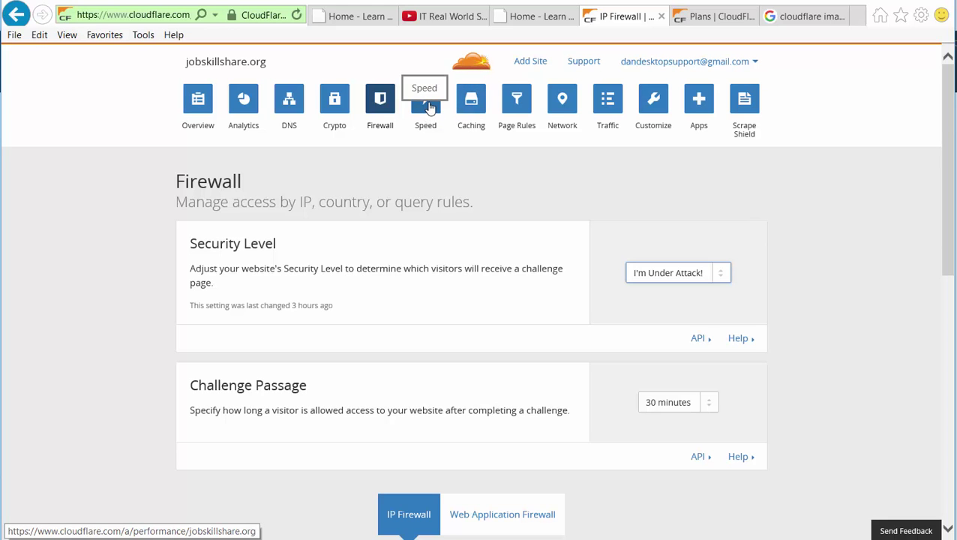
pyautogui.click(425, 112)
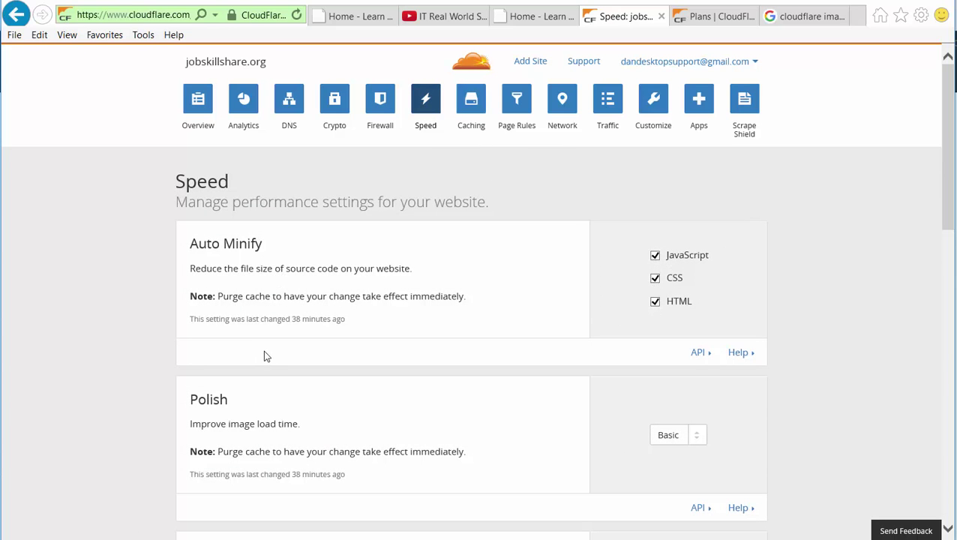
pyautogui.click(474, 113)
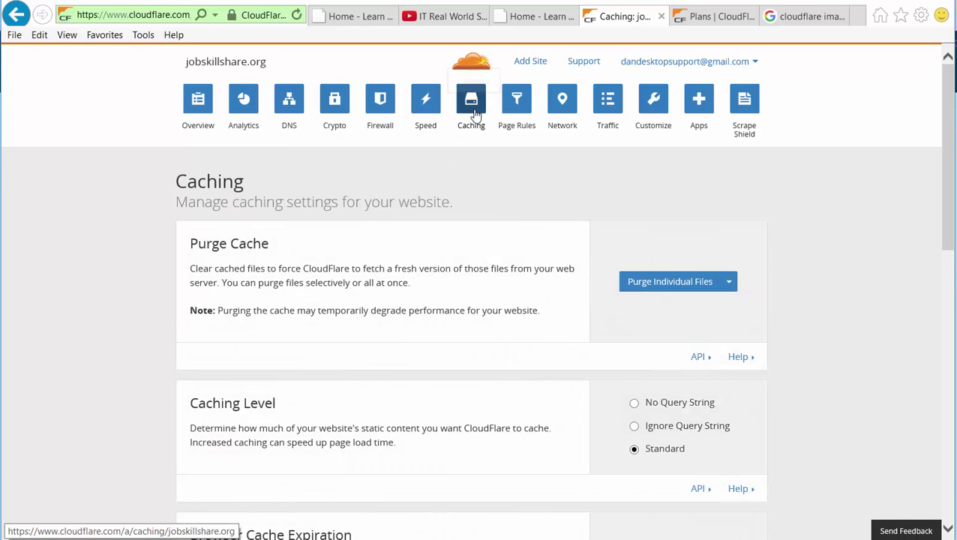
pyautogui.moveTo(198, 246); pyautogui.dragTo(525, 324)
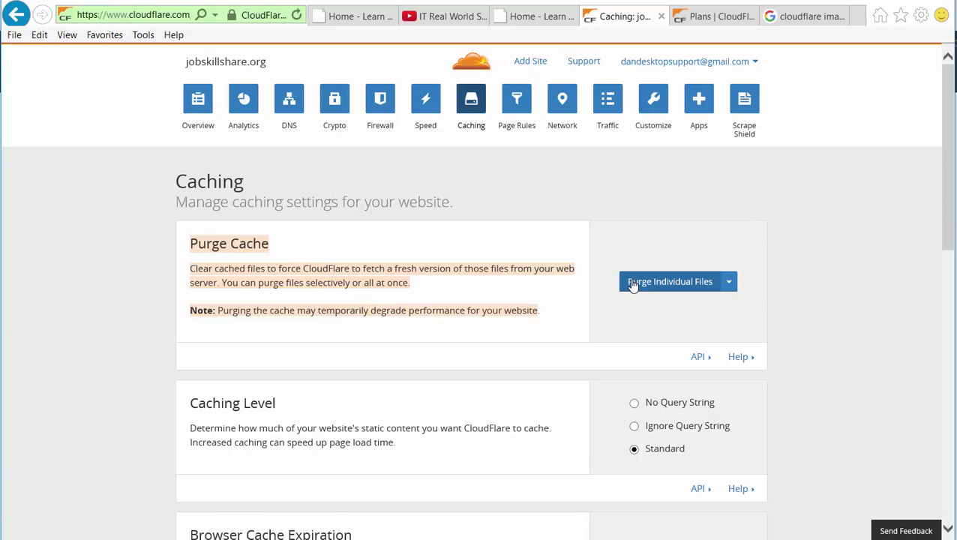
pyautogui.scroll(-4, 536, 239)
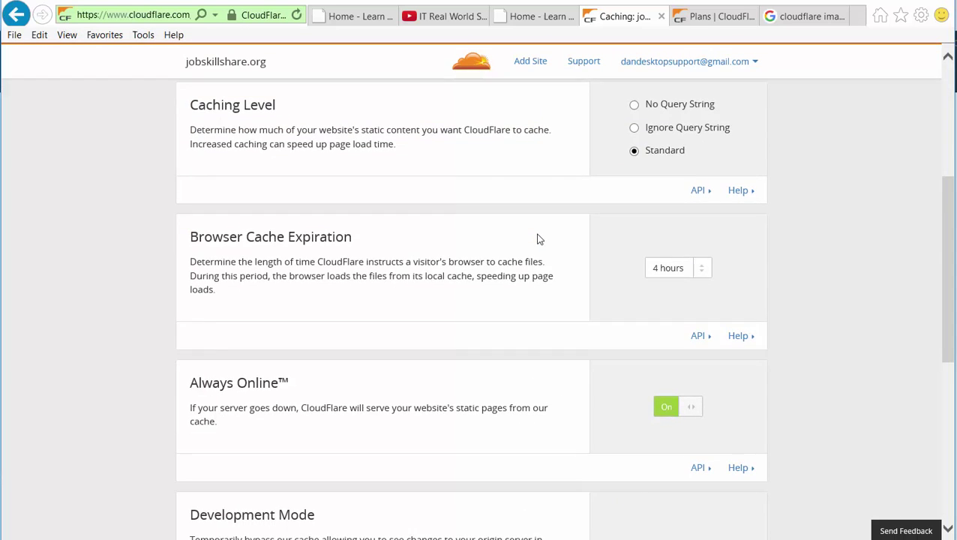
pyautogui.scroll(4, 537, 238)
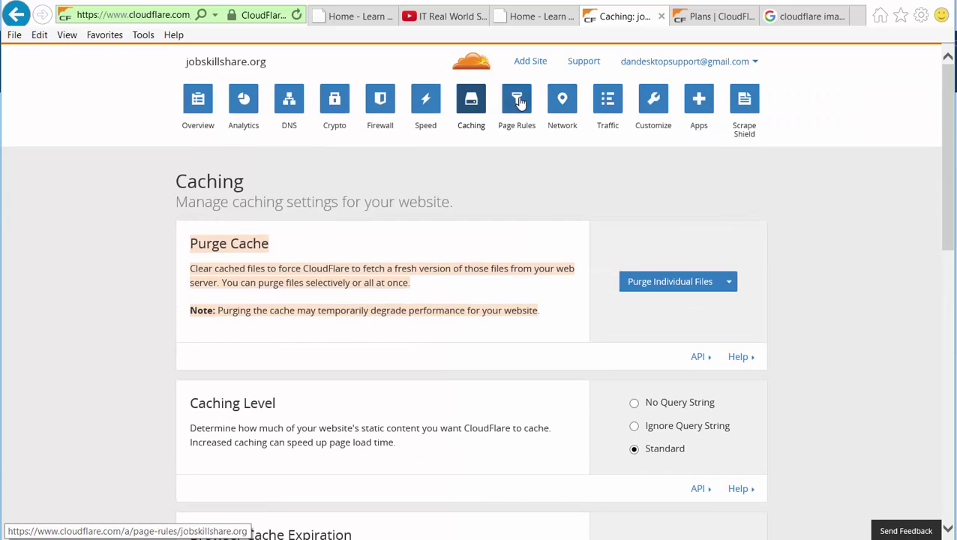
# - Open Page Rules and start a new page rule at its URL field
pyautogui.click(518, 101)
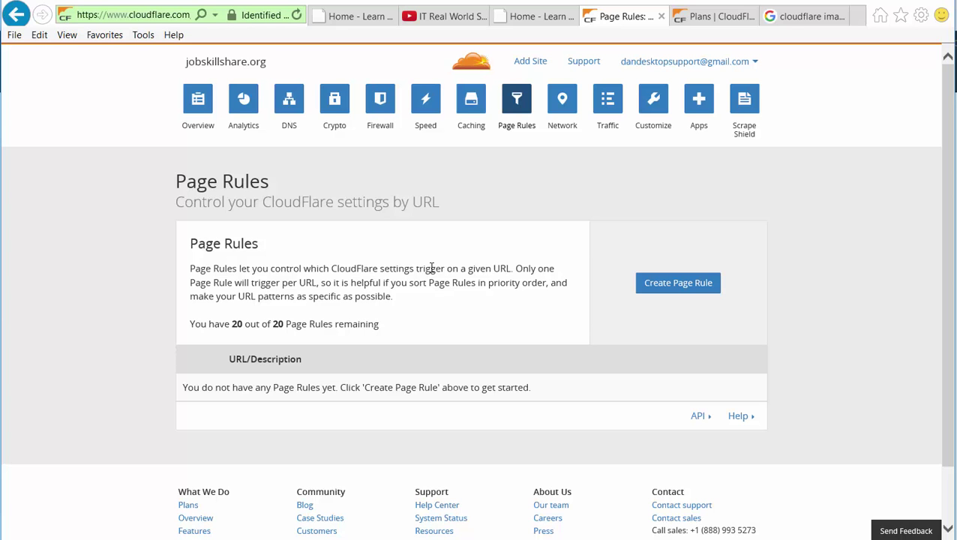
pyautogui.click(651, 289)
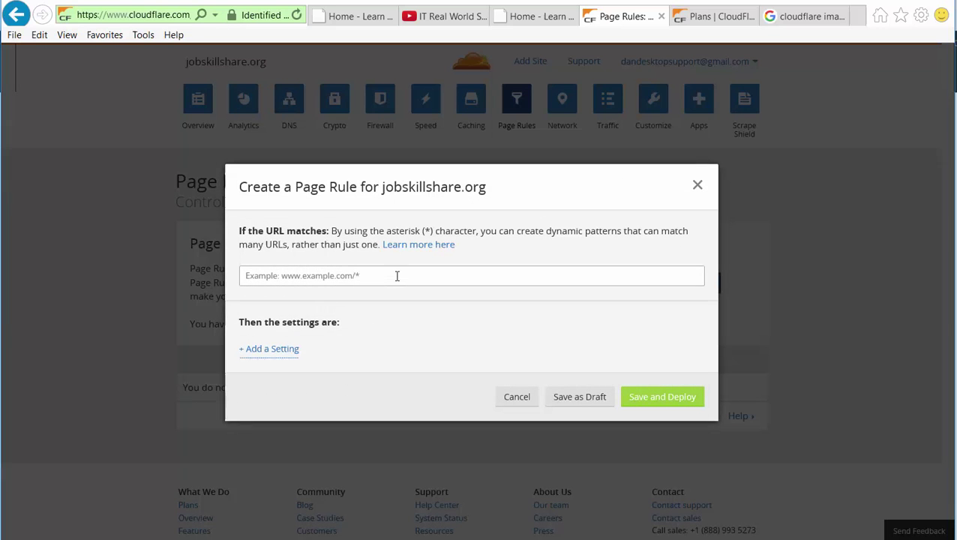
pyautogui.click(262, 278)
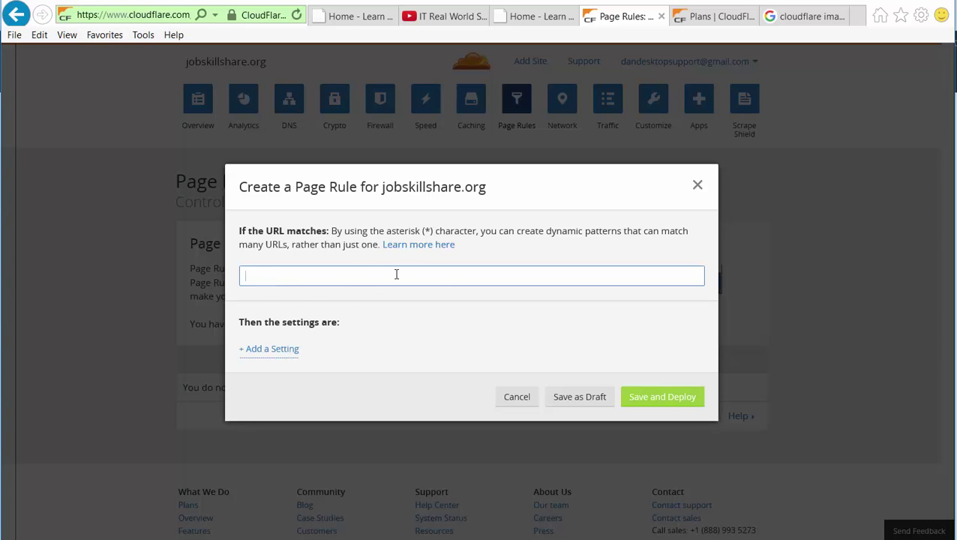
# - Add a Security Level setting of I'm Under Attack, then discard the rule unsaved
pyautogui.click(290, 358)
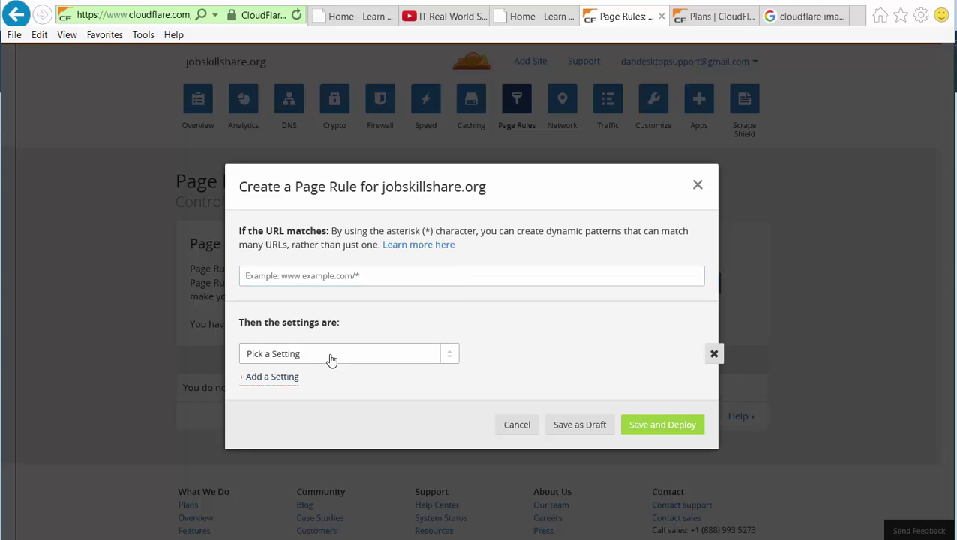
pyautogui.click(331, 359)
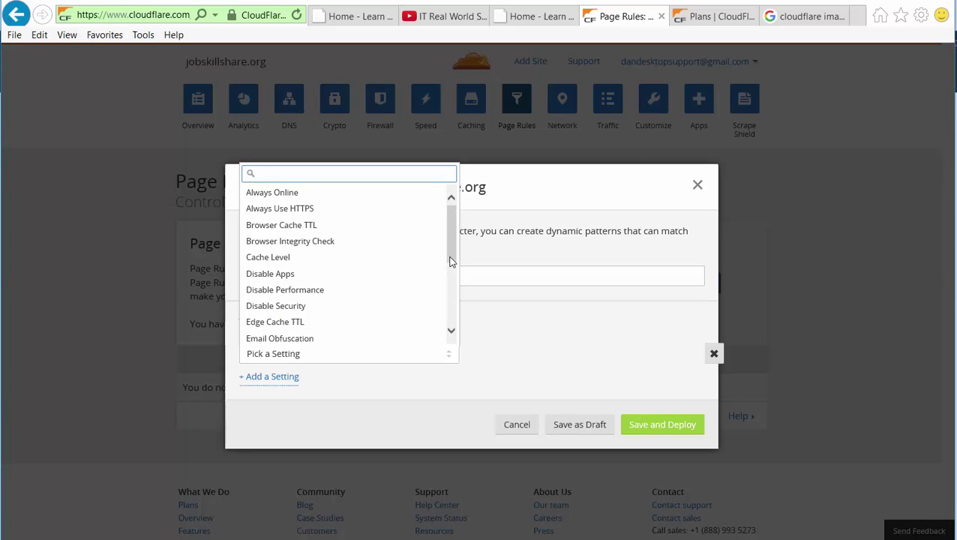
pyautogui.moveTo(450, 261); pyautogui.dragTo(446, 330)
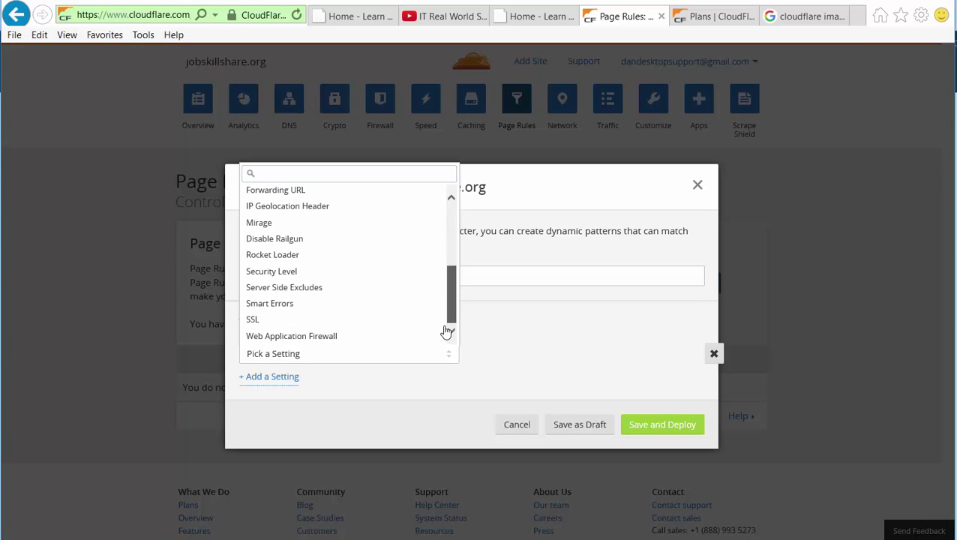
pyautogui.click(282, 272)
pyautogui.click(512, 355)
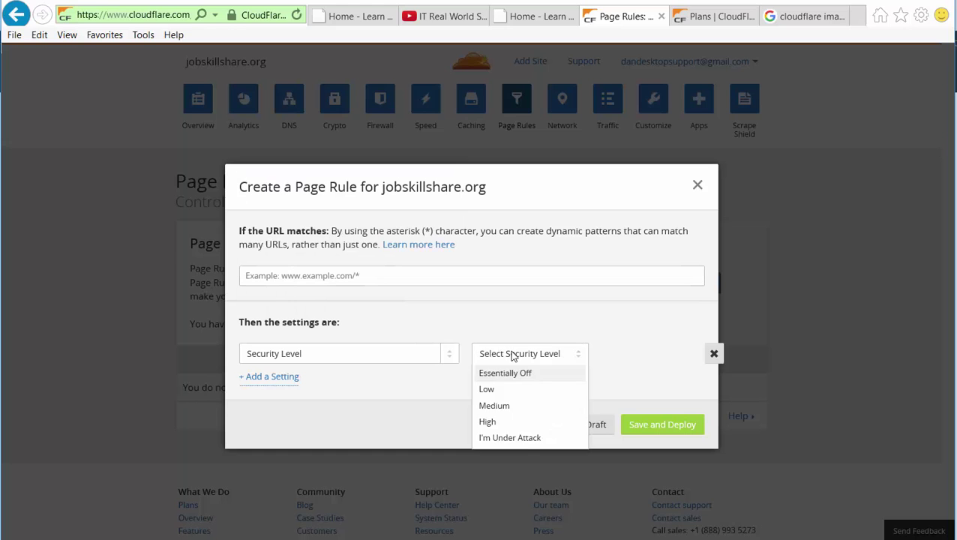
pyautogui.click(517, 438)
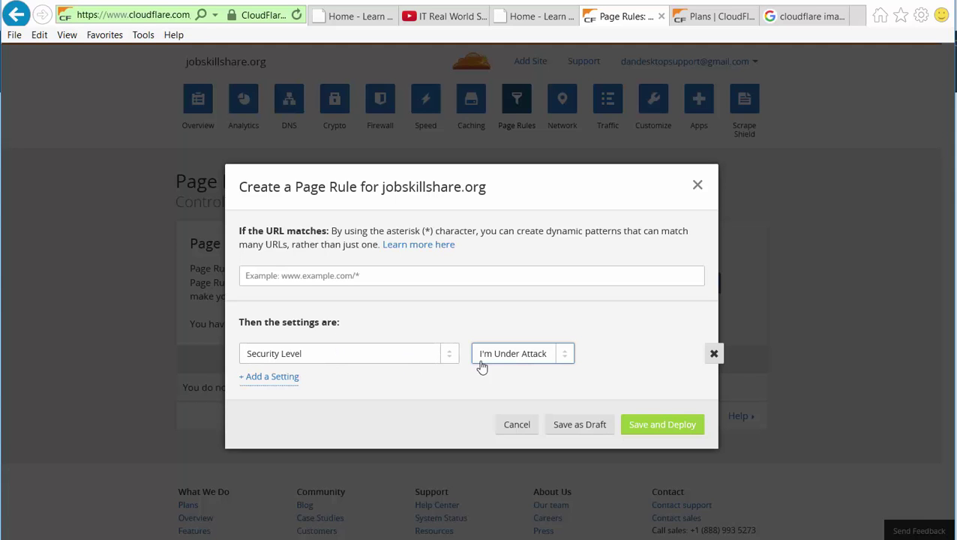
pyautogui.click(699, 187)
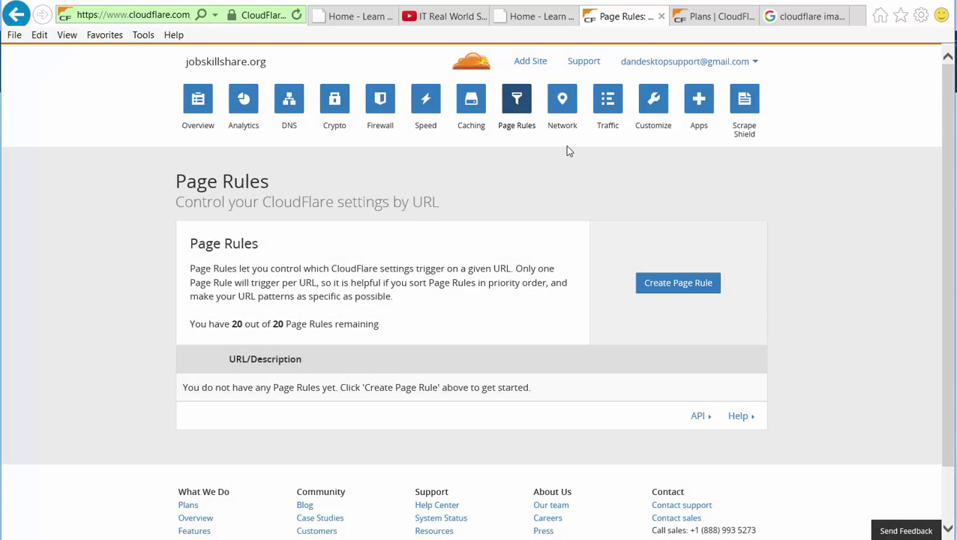
# - View the Network settings, then look through the Traffic firewall events
pyautogui.click(568, 113)
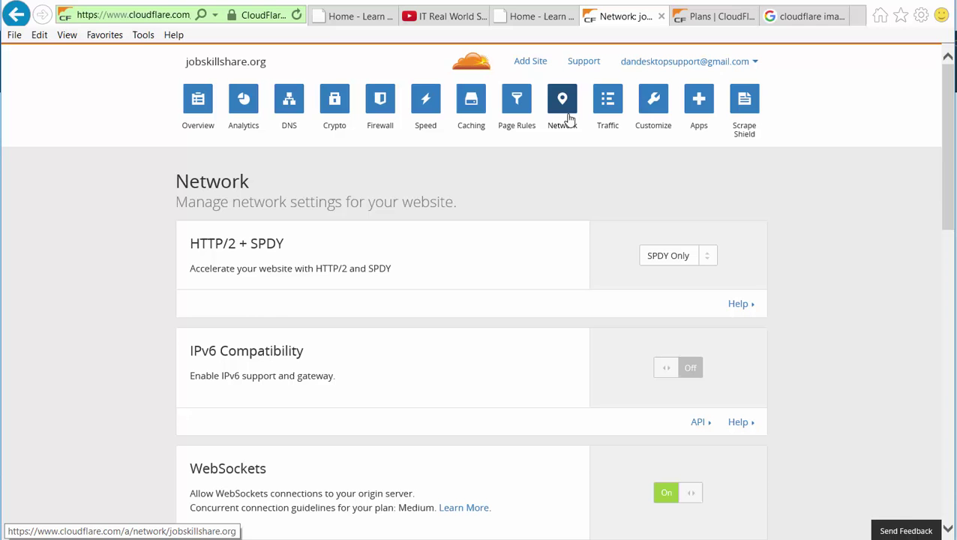
pyautogui.click(615, 107)
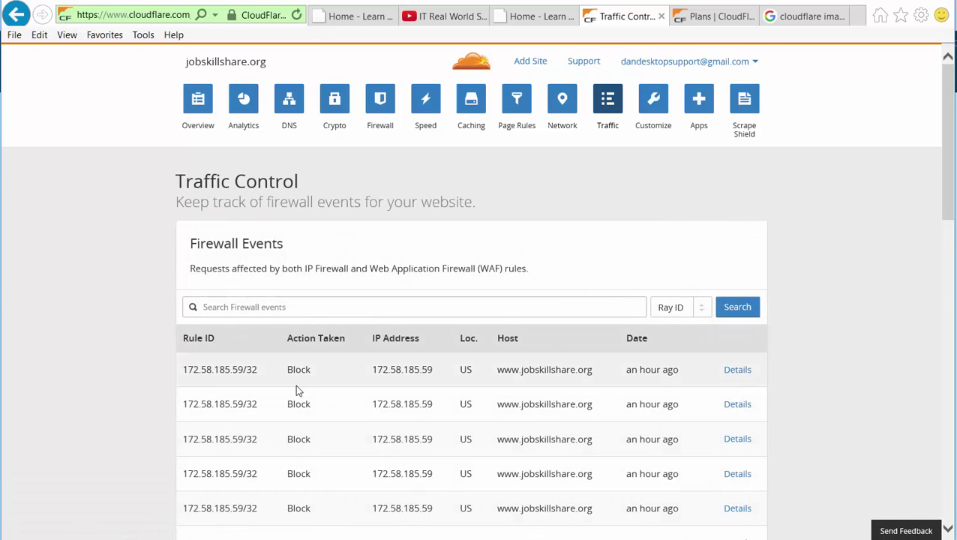
pyautogui.scroll(-1, 295, 384)
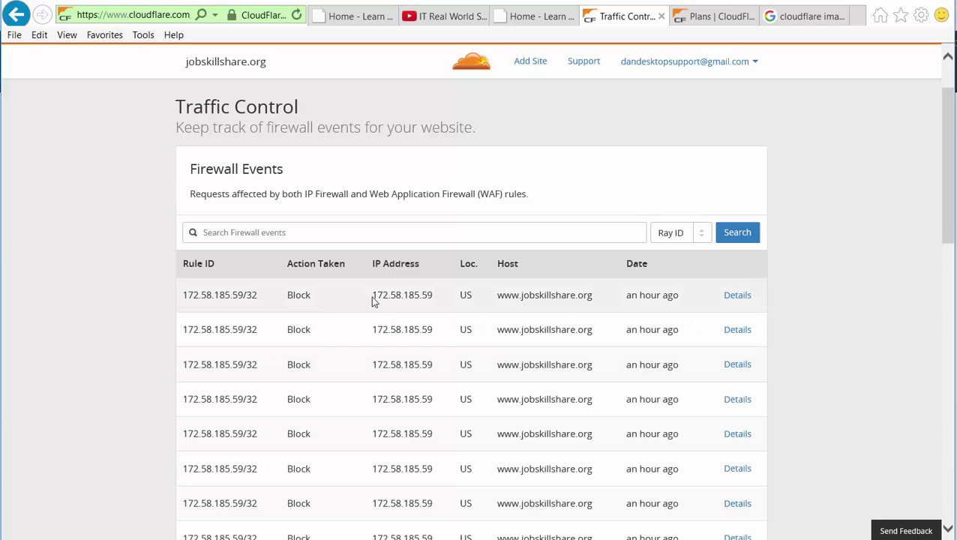
pyautogui.scroll(1, 282, 383)
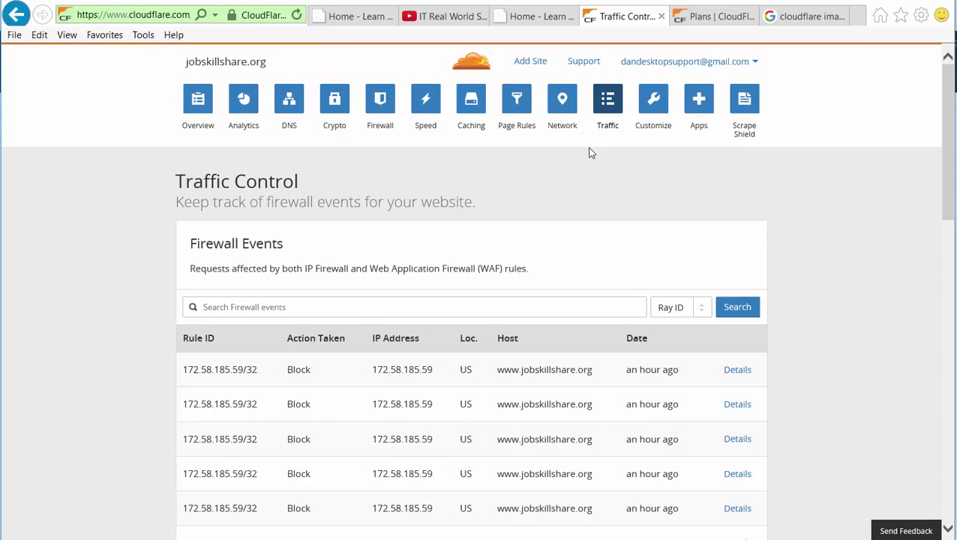
# - Browse the Customize page's error and challenge pages, such as IP/Country Block and WAF Block
pyautogui.click(657, 118)
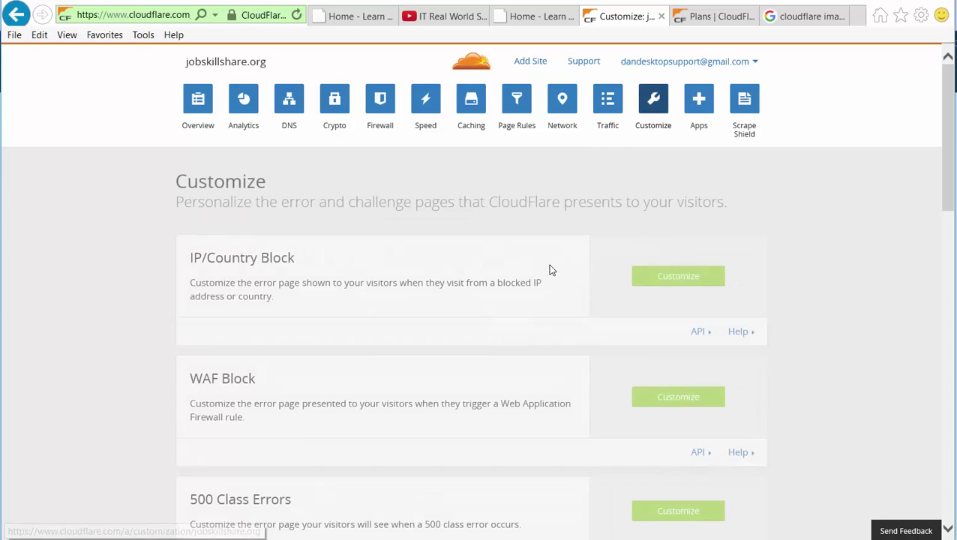
pyautogui.scroll(-1, 278, 297)
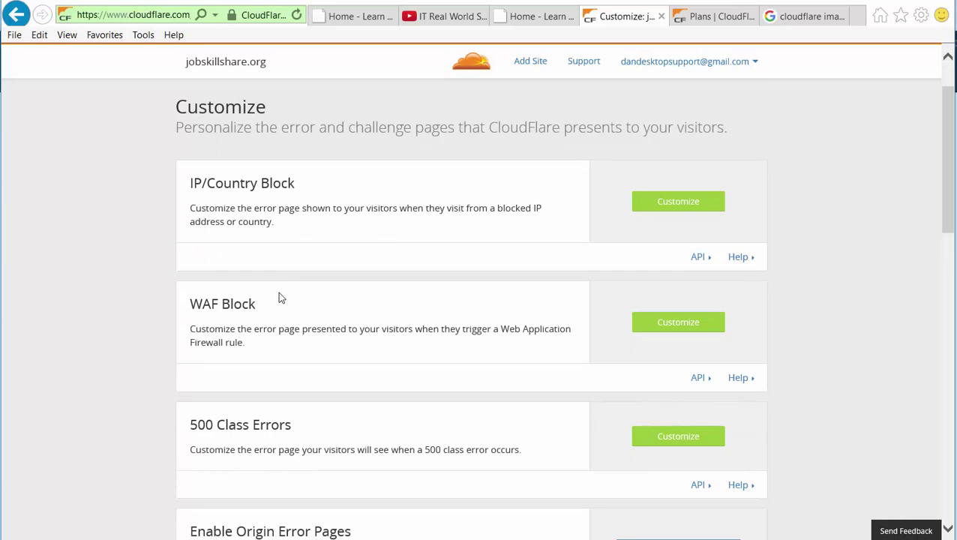
pyautogui.scroll(-6, 278, 298)
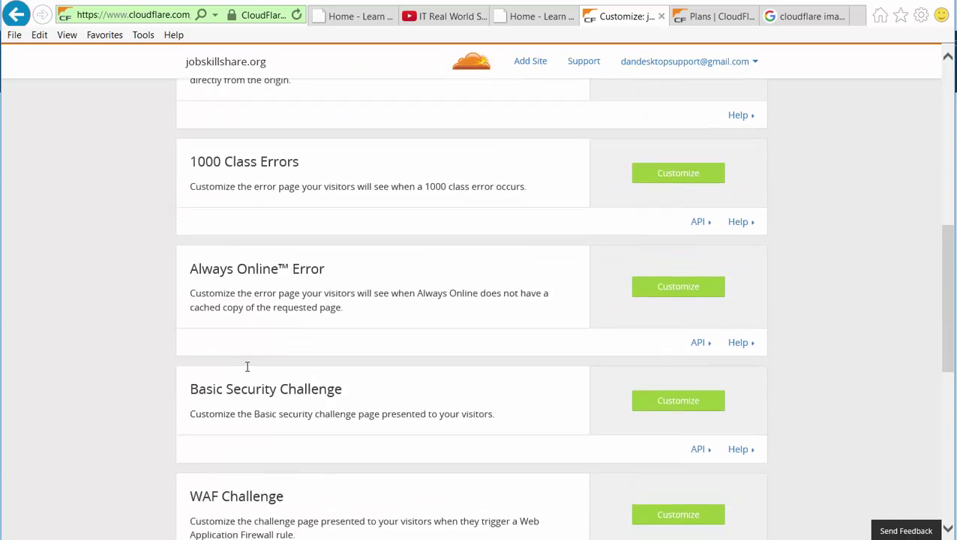
pyautogui.scroll(-2, 247, 366)
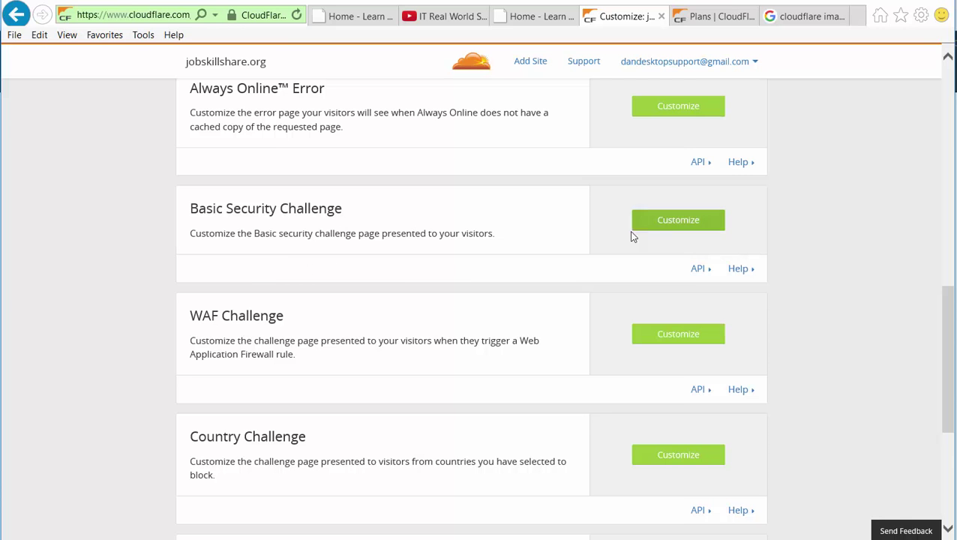
pyautogui.scroll(1, 448, 268)
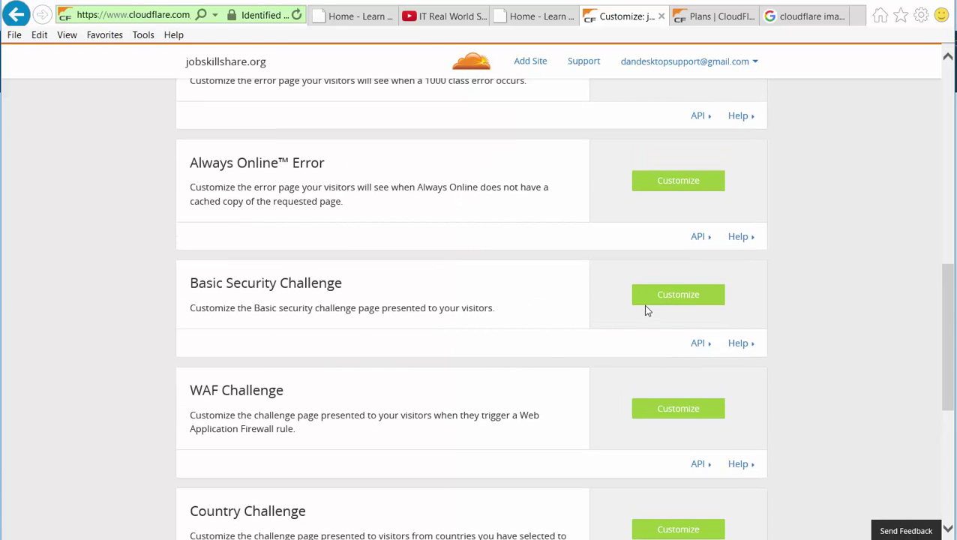
pyautogui.scroll(7, 510, 366)
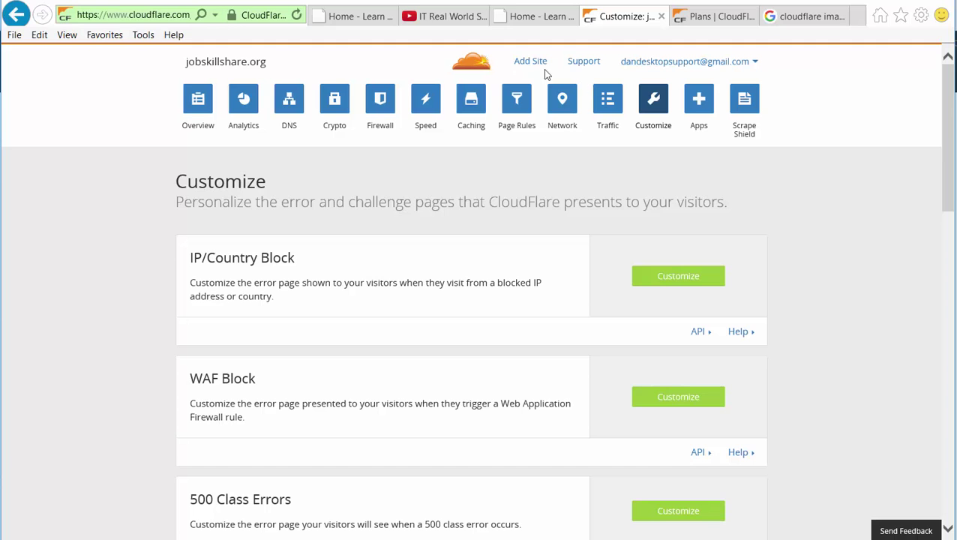
# - Go to the Add Websites page via the Add Site link
pyautogui.click(521, 64)
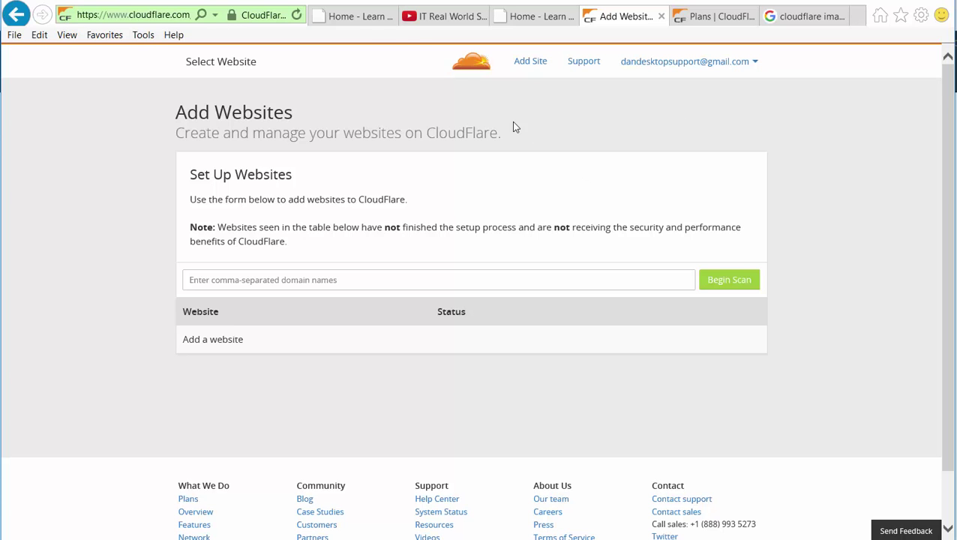
# - Switch to the 'Home - Learn' tab showing the jobskillshare.org home page with 14235 members
pyautogui.click(355, 16)
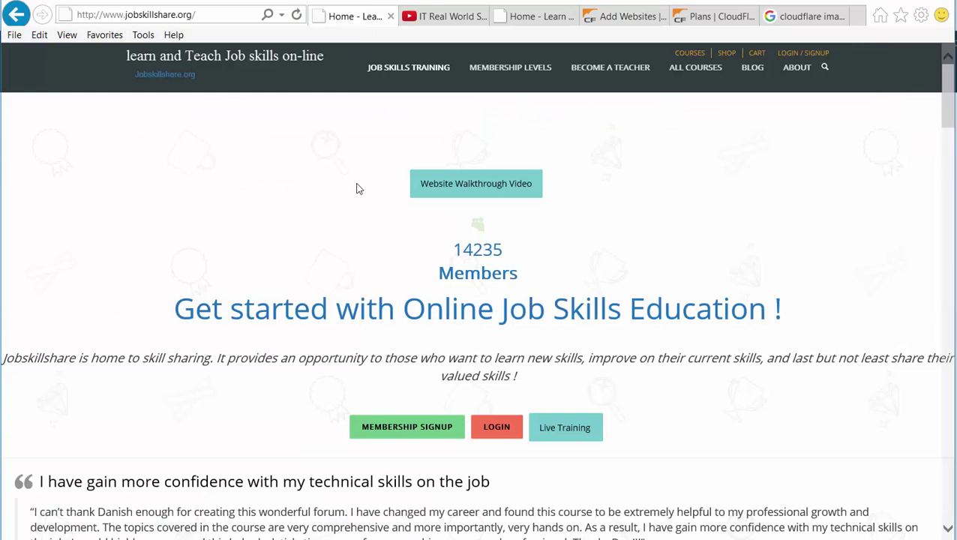